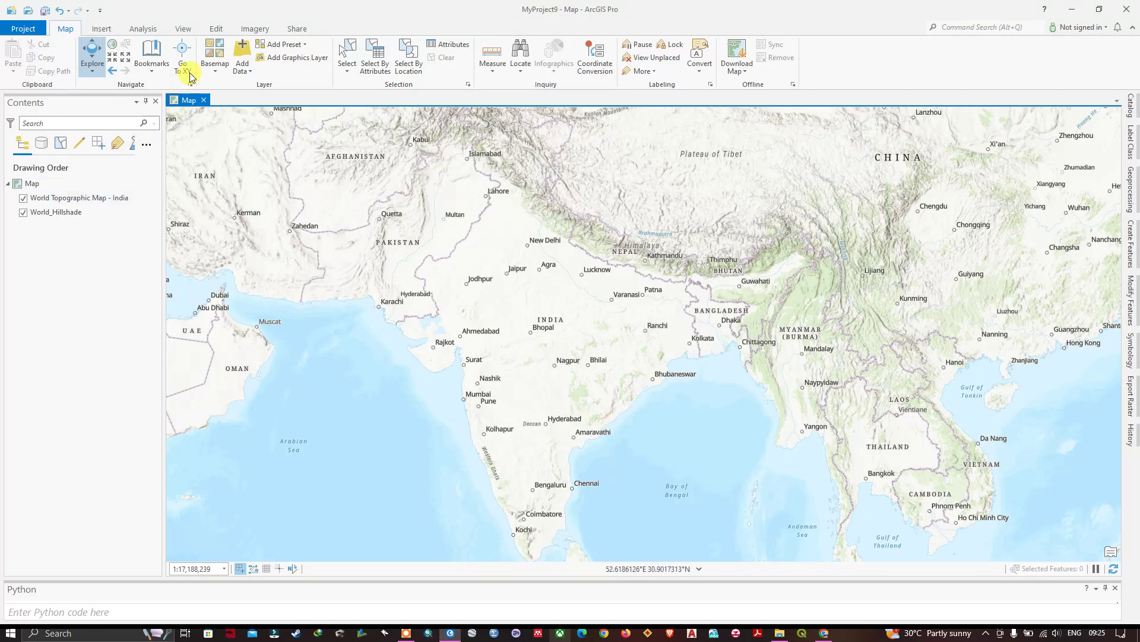
Add the ndwi1.tif raster from the TIFF folder to the map and zoom out to view it.
click(250, 70)
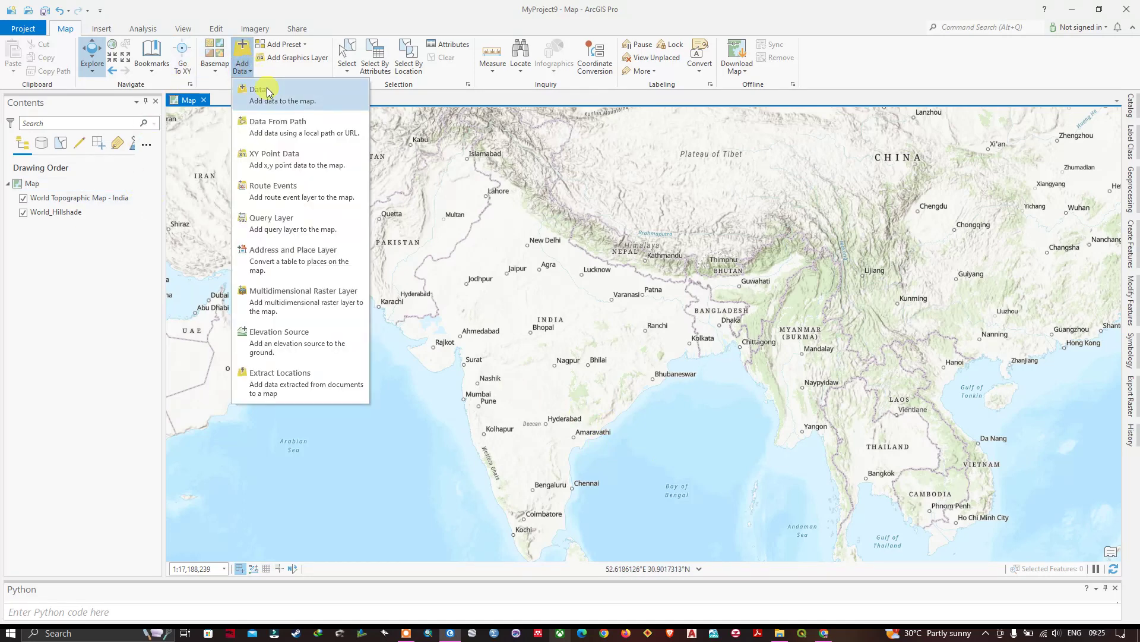
click(267, 90)
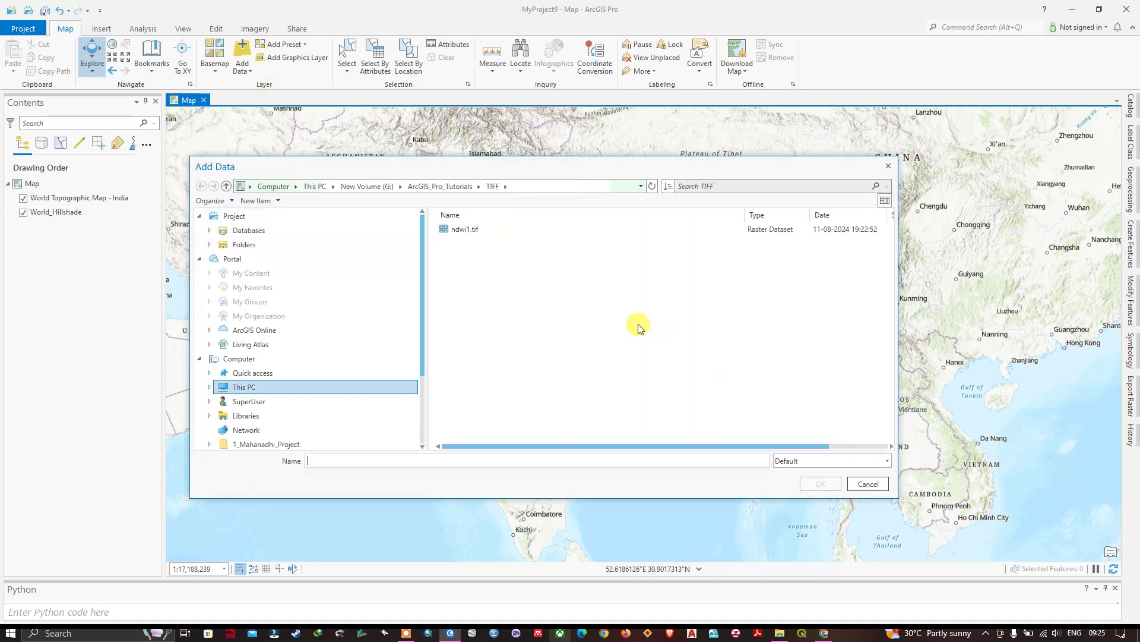
click(462, 236)
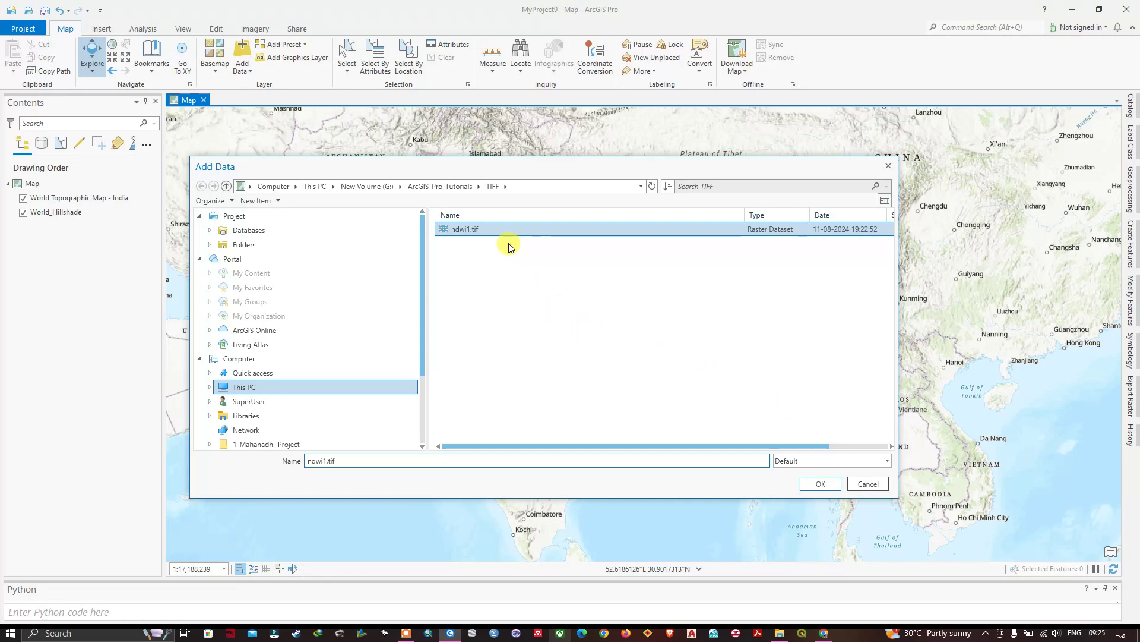
click(827, 484)
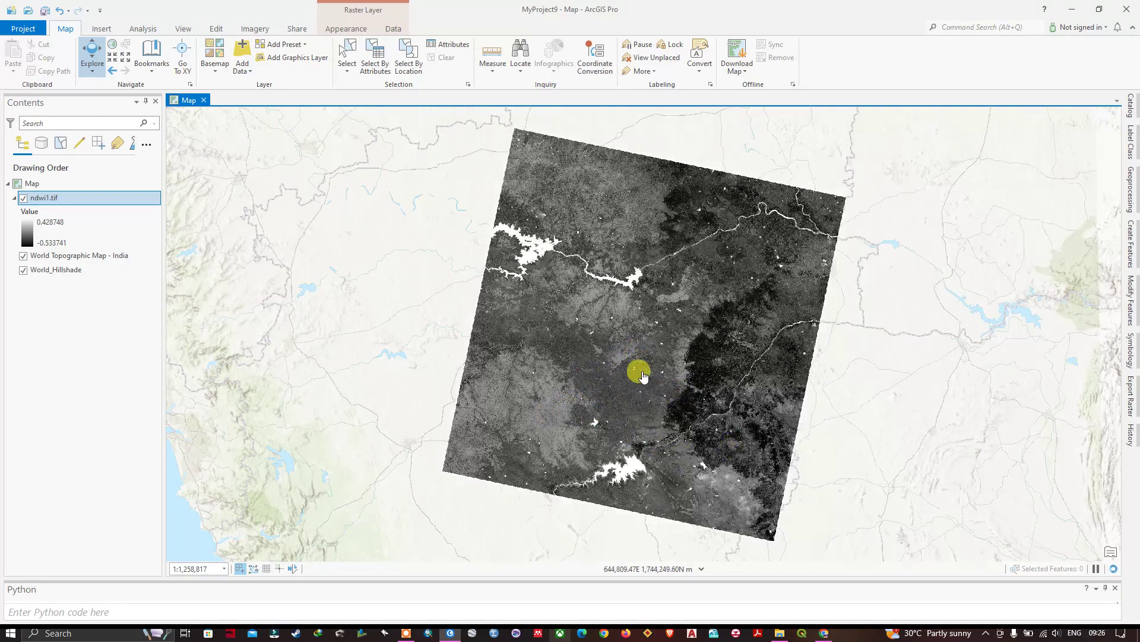
scroll(631, 400, down, 2)
scroll(662, 364, up, 3)
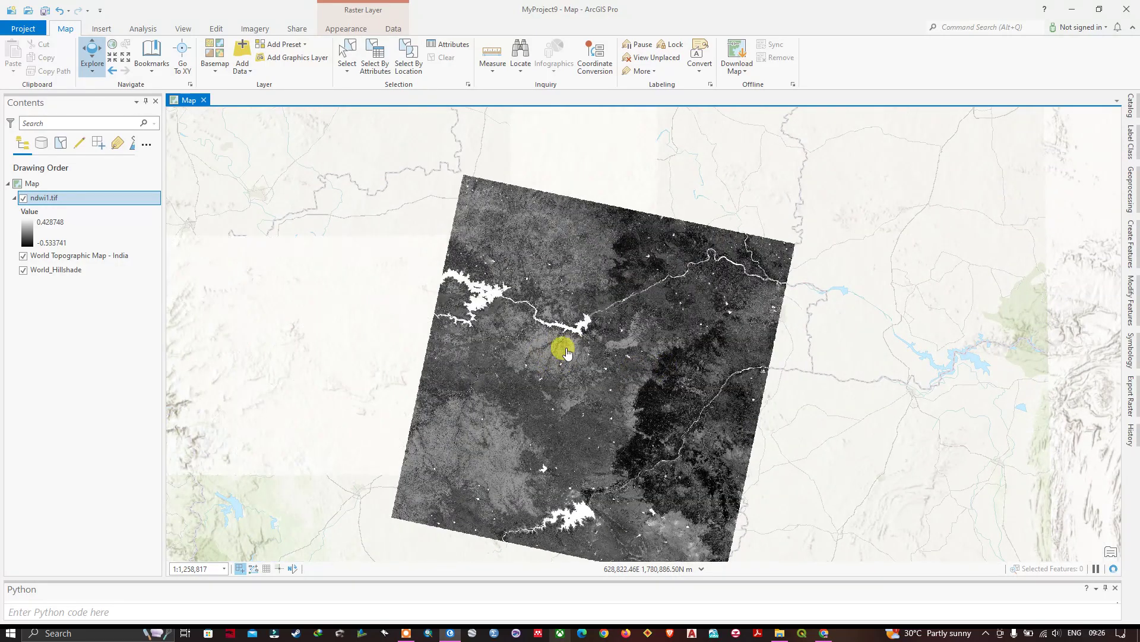
scroll(559, 365, down, 2)
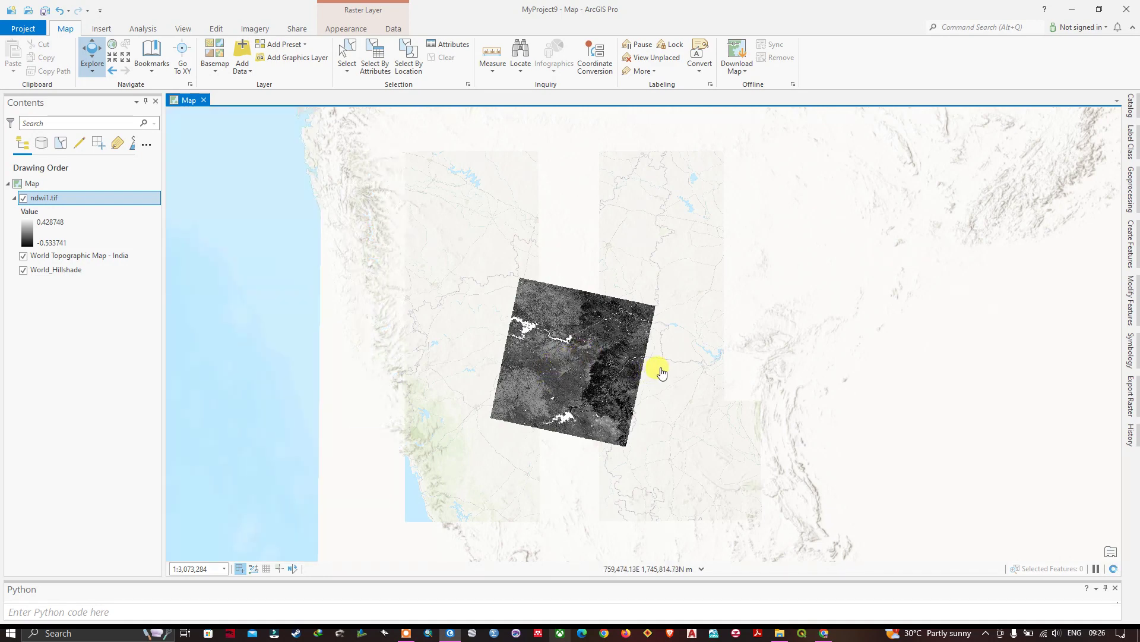
Add India.shp from the ArcGIS_Pro_Tutorials Shapefiles folder to the map.
click(244, 69)
click(314, 120)
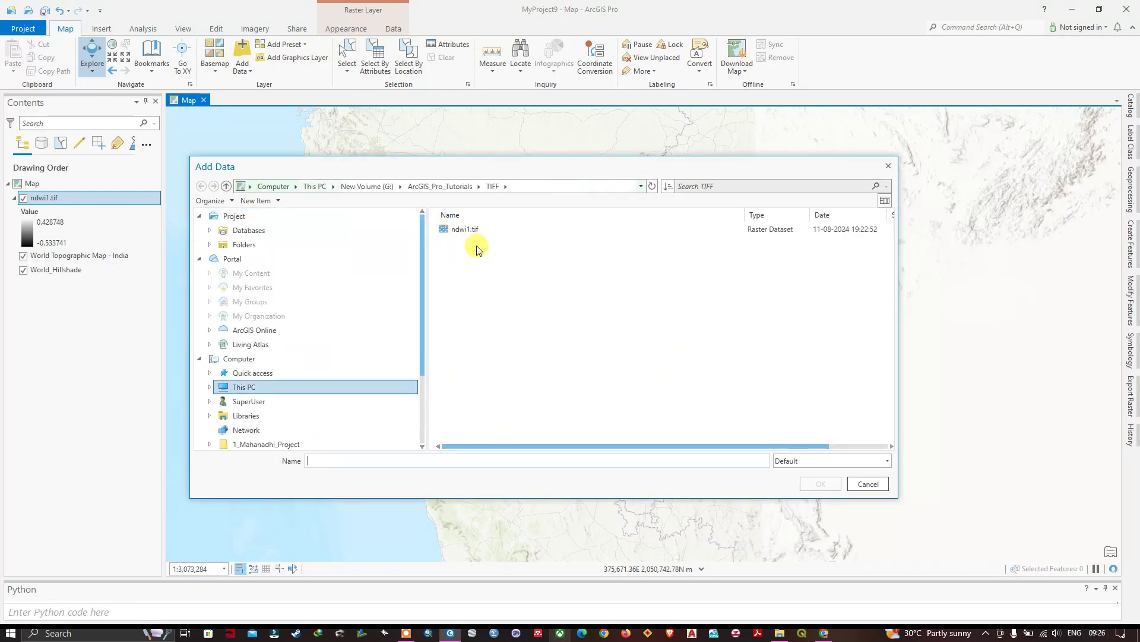
click(426, 189)
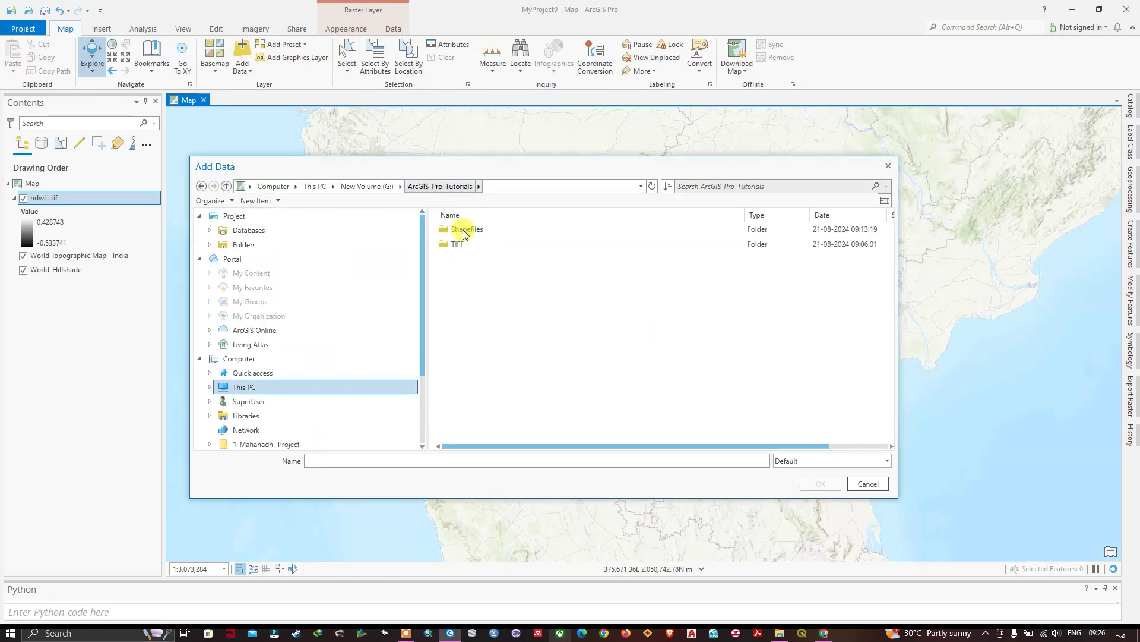
double_click(458, 229)
click(458, 231)
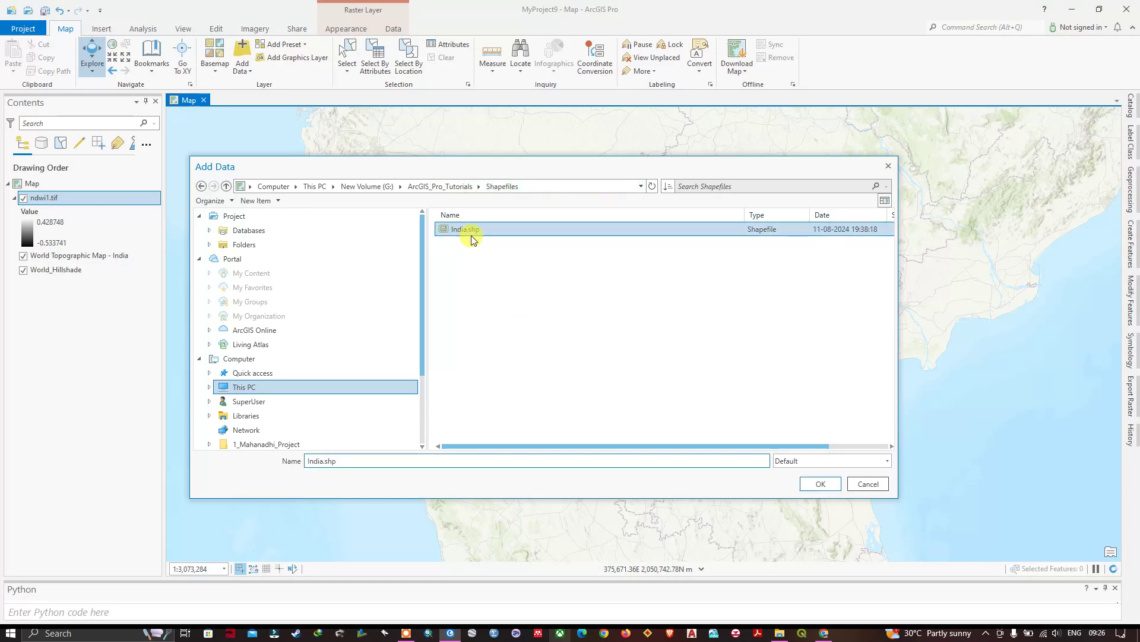
click(817, 484)
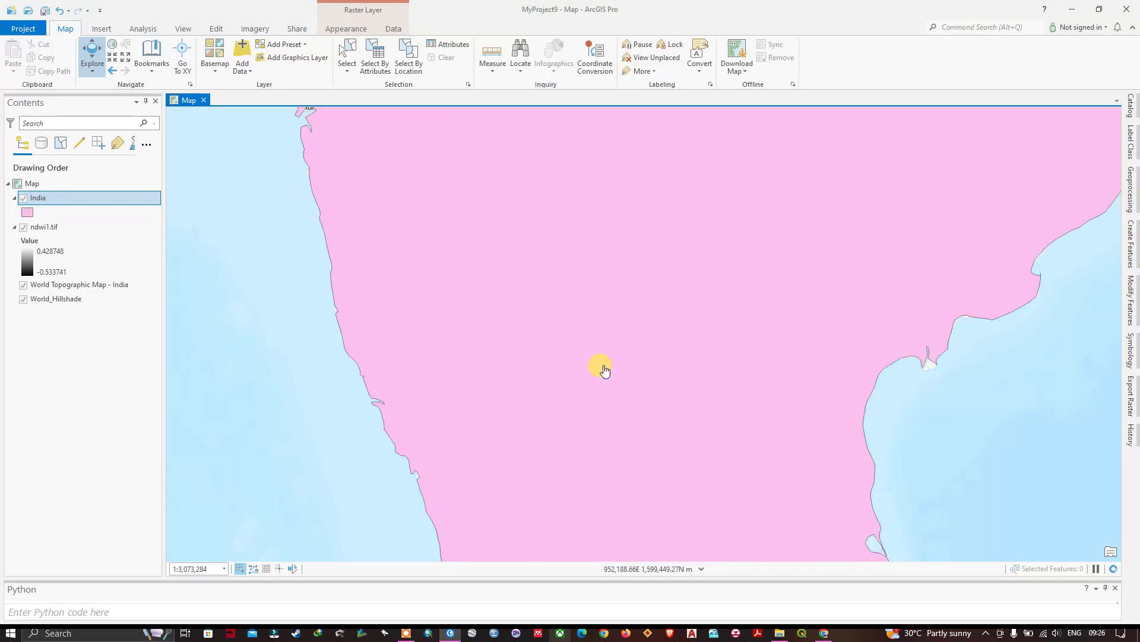
scroll(597, 382, down, 6)
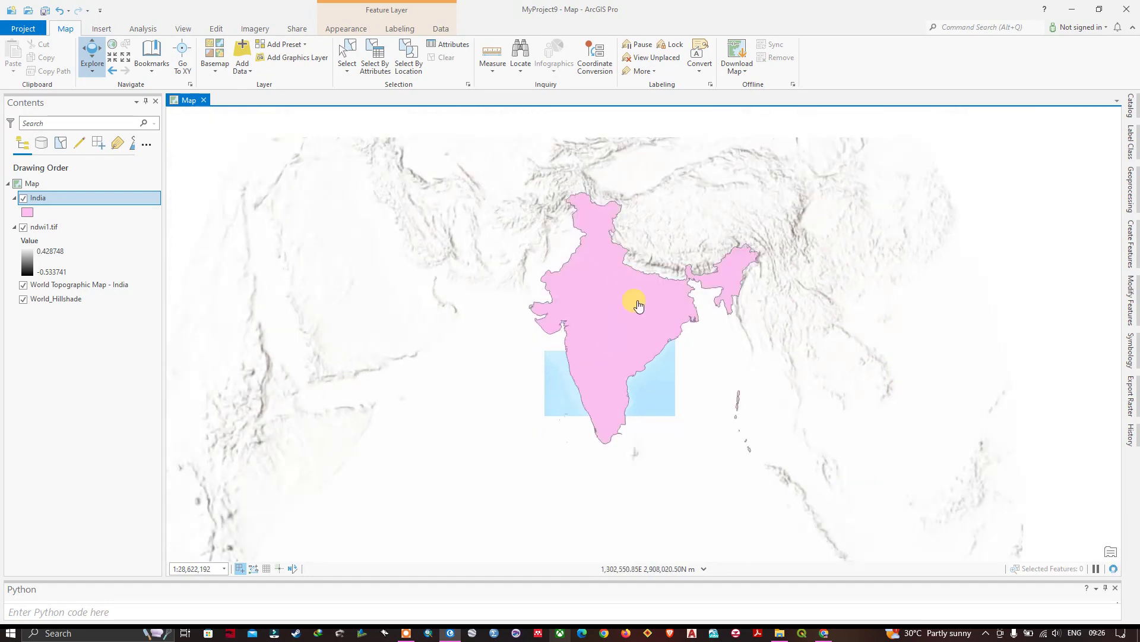
scroll(632, 329, up, 3)
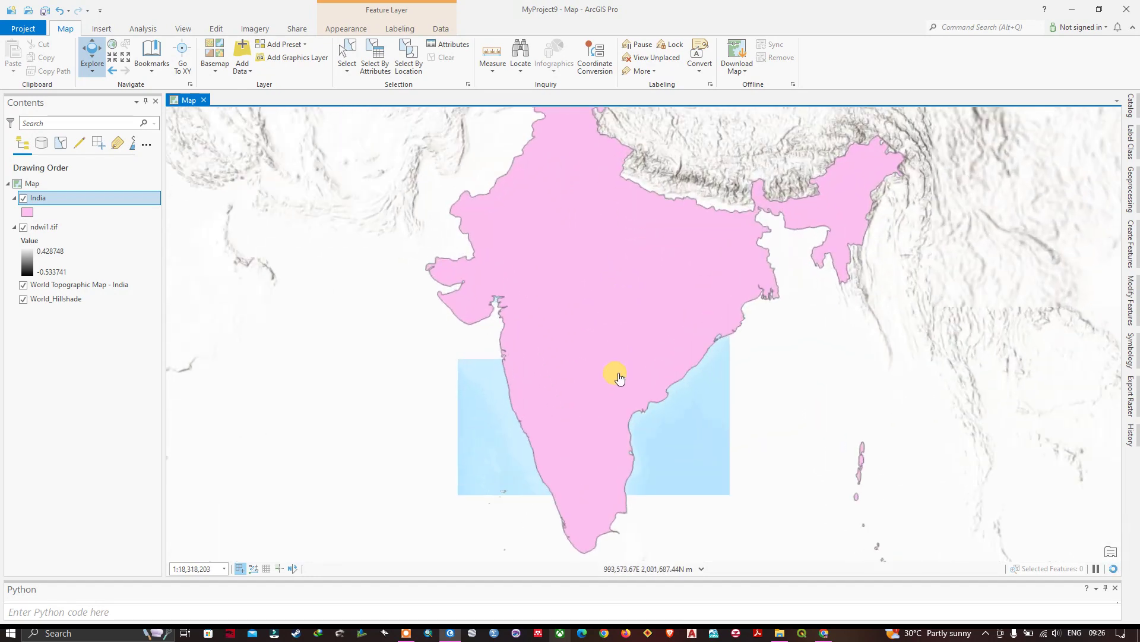
Hide the India layer and select the ndwi1.tif layer in Contents.
click(24, 199)
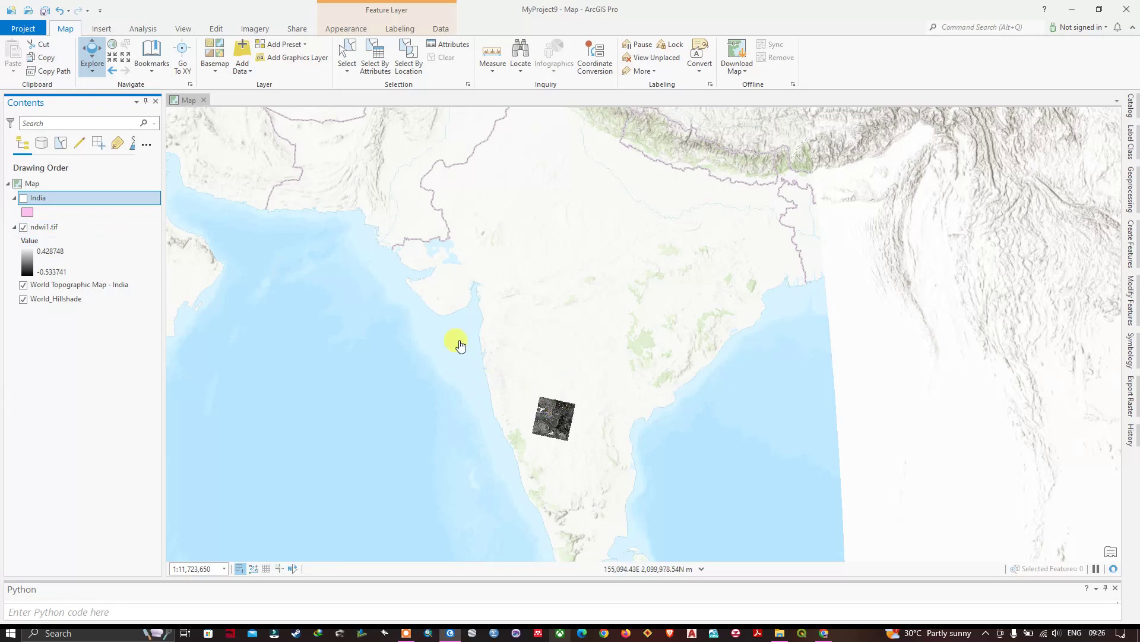
scroll(555, 432, up, 2)
scroll(555, 432, up, 4)
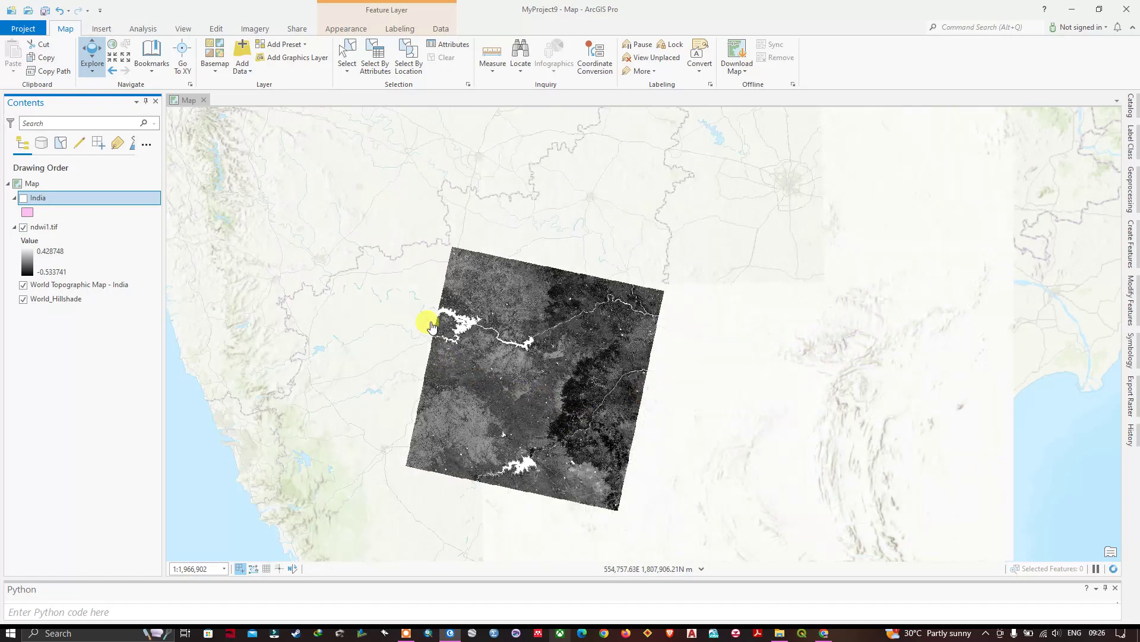
click(52, 229)
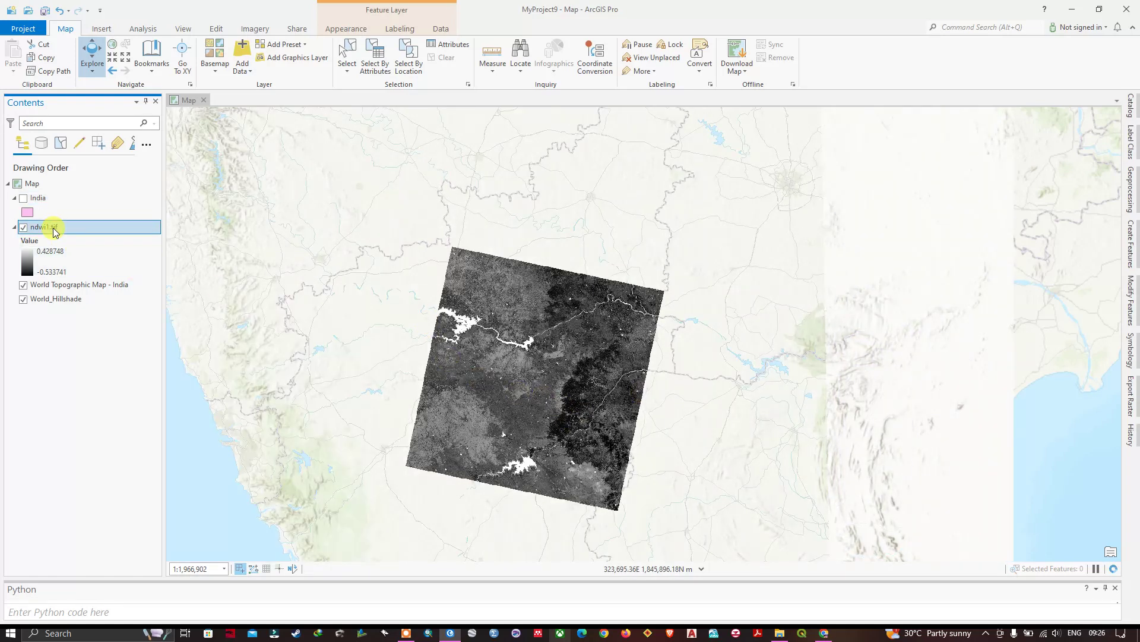
In ndwi1.tif Symbology, replace the greyscale stretch with the red-yellow-green-blue colour scheme.
right_click(52, 228)
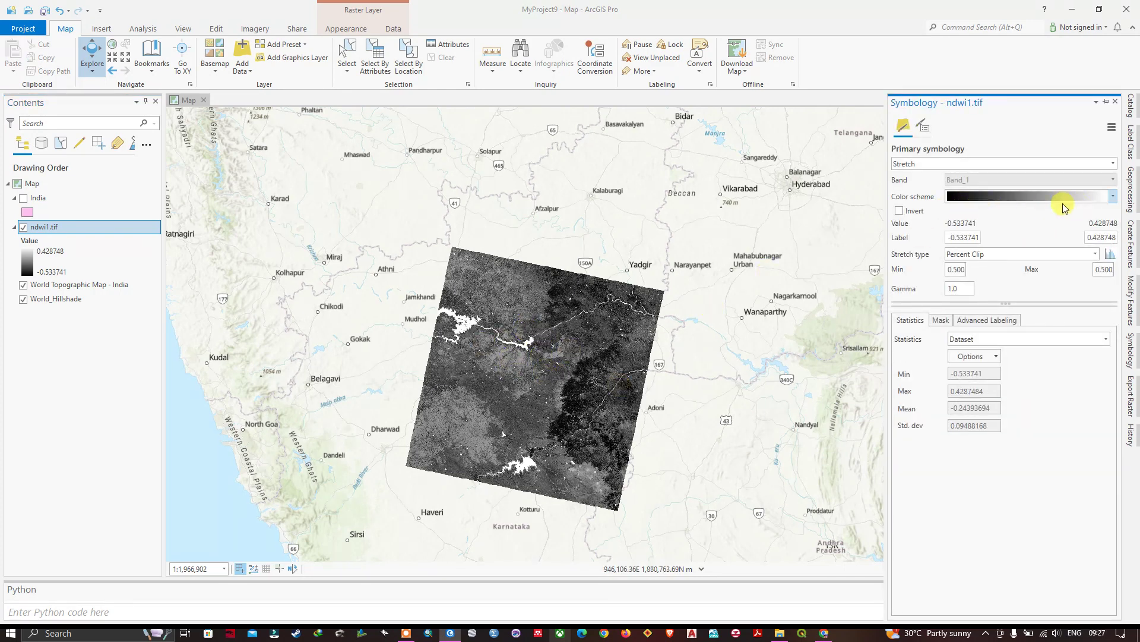
click(1114, 197)
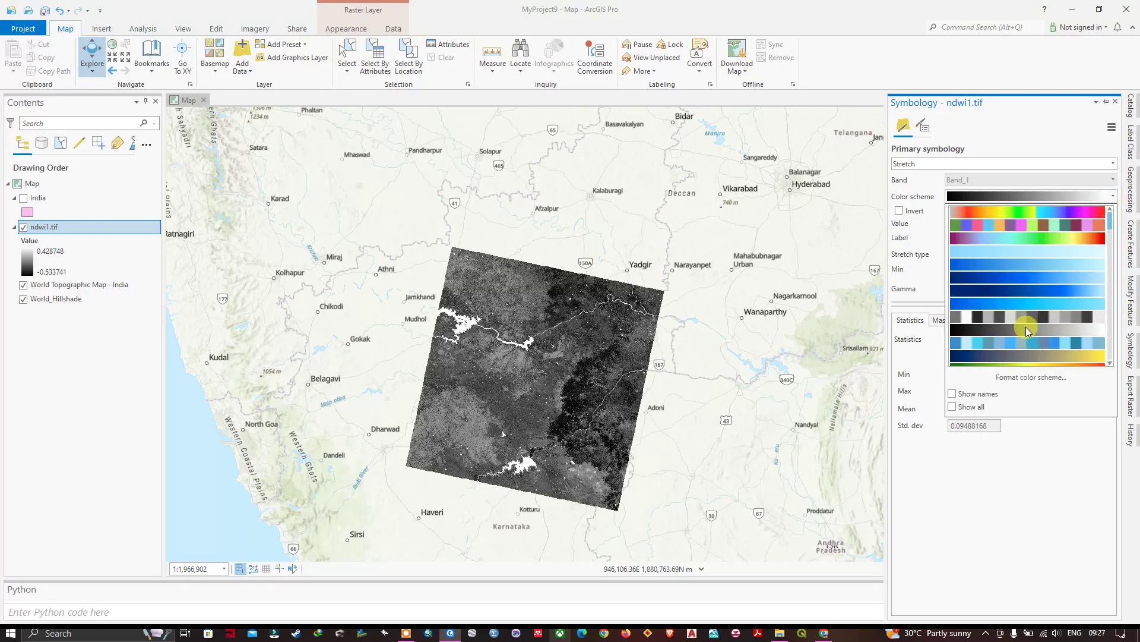
scroll(1028, 331, up, 2)
scroll(1027, 331, down, 5)
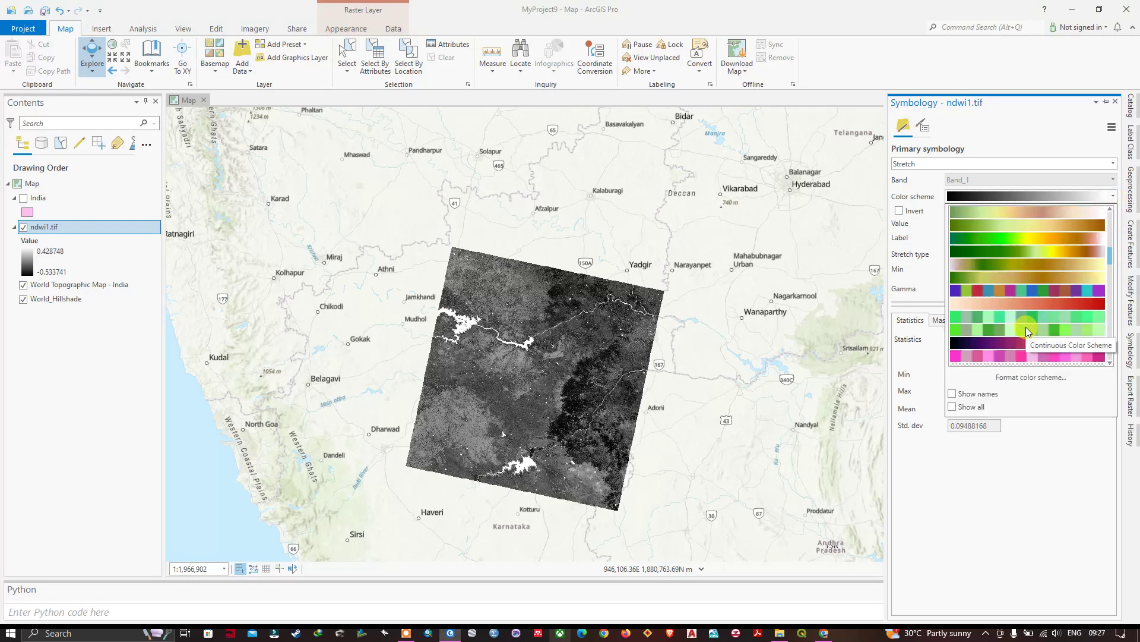
scroll(1026, 330, down, 4)
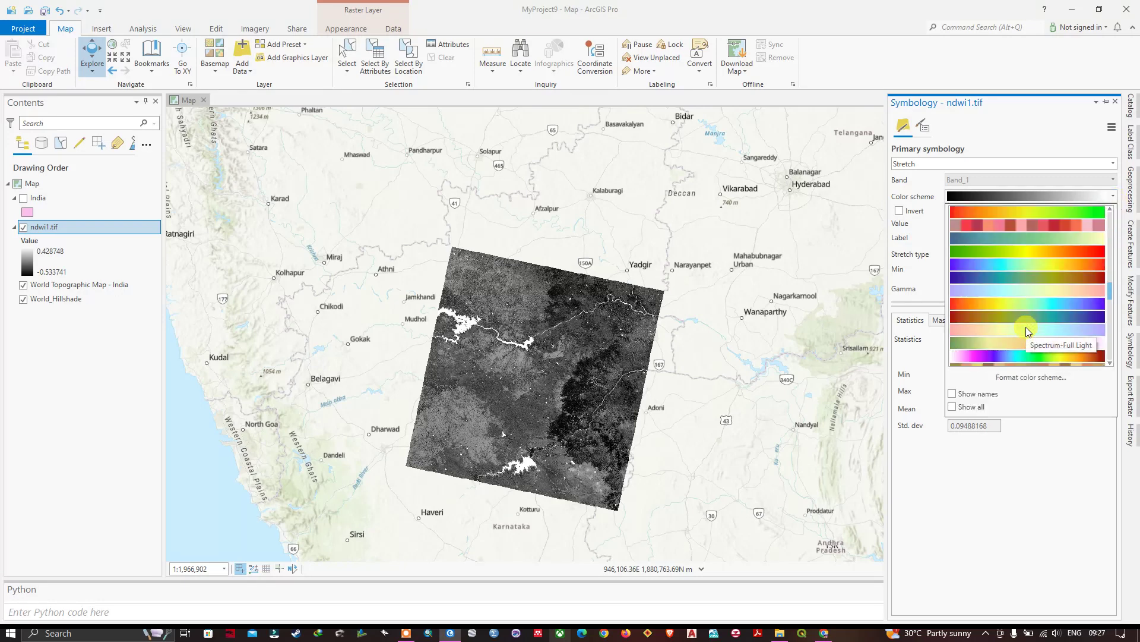
scroll(1026, 326, down, 4)
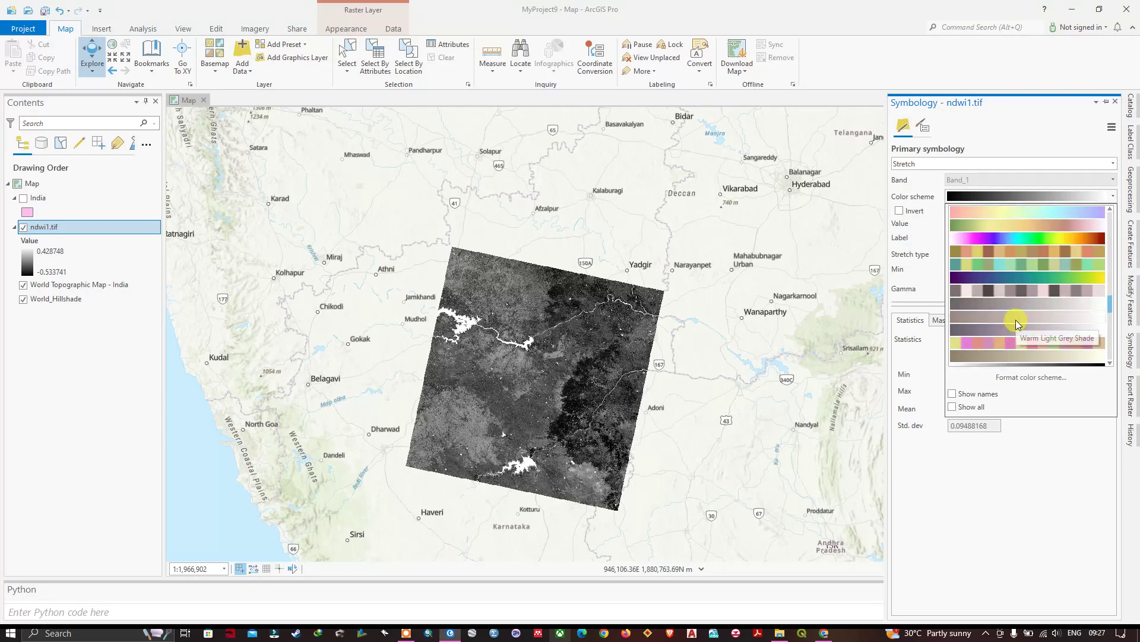
scroll(1016, 322, down, 5)
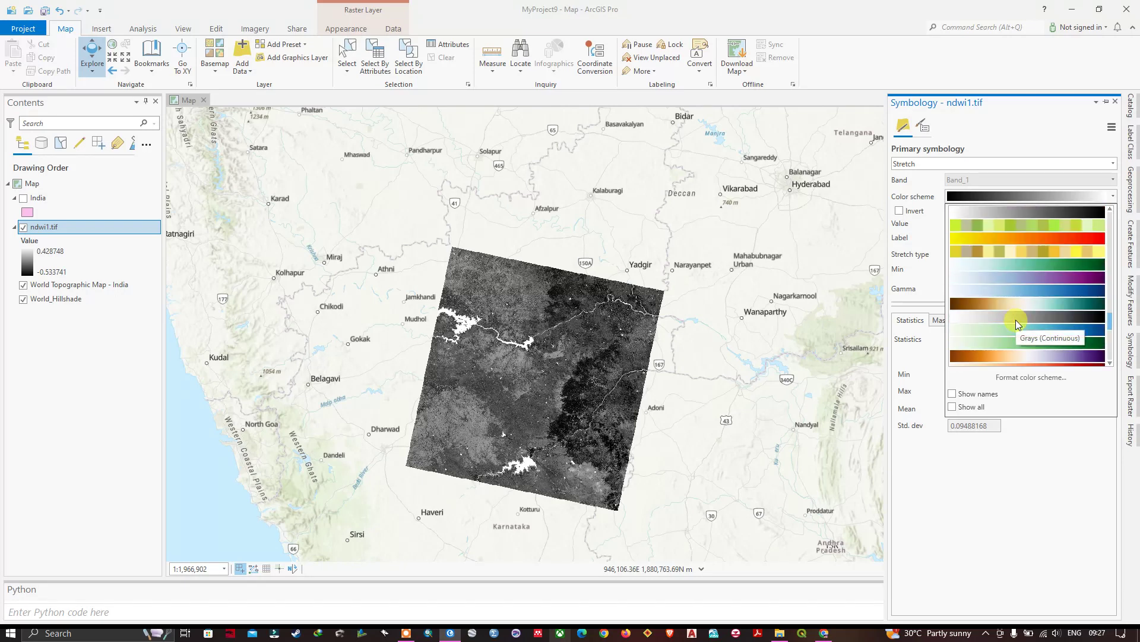
scroll(1016, 323, down, 5)
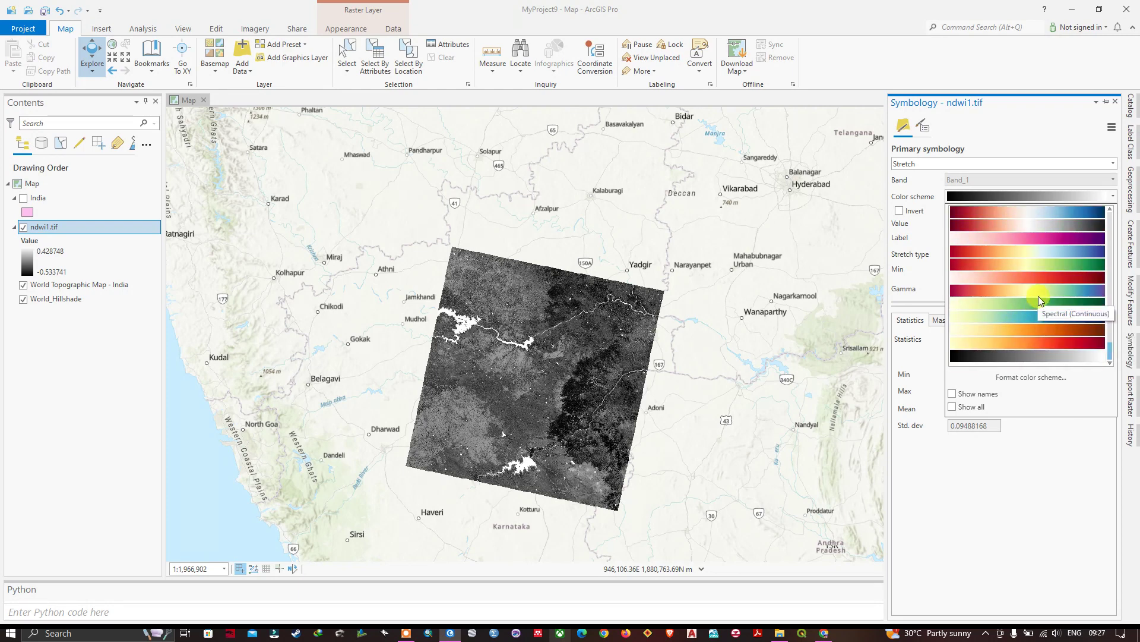
scroll(1039, 295, up, 3)
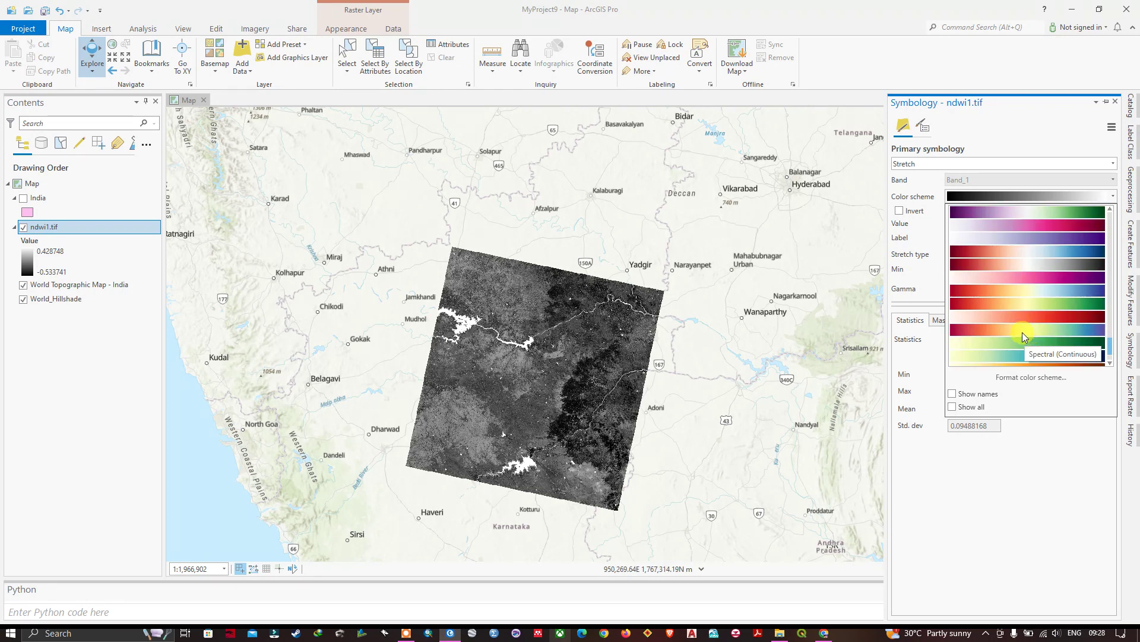
scroll(1022, 332, up, 10)
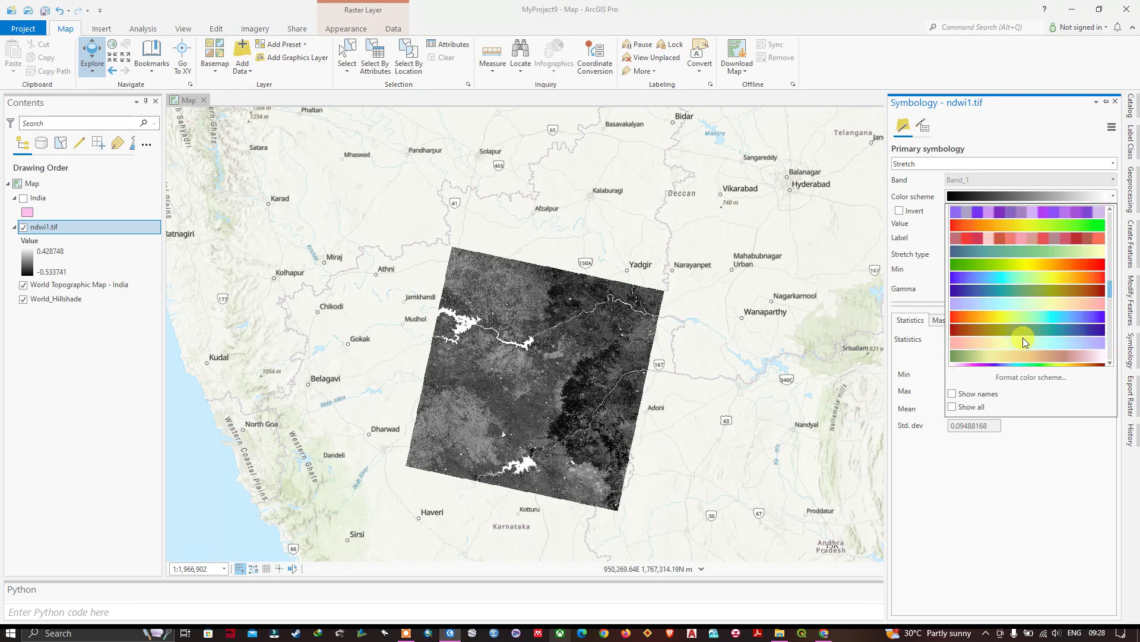
scroll(1023, 338, up, 8)
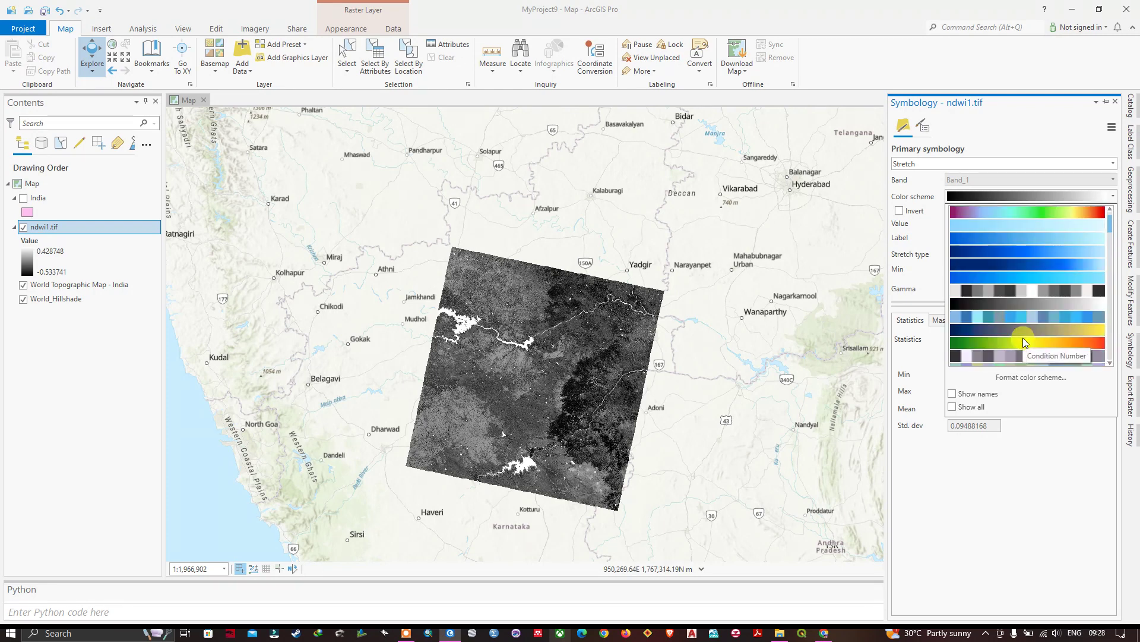
scroll(1022, 270, down, 3)
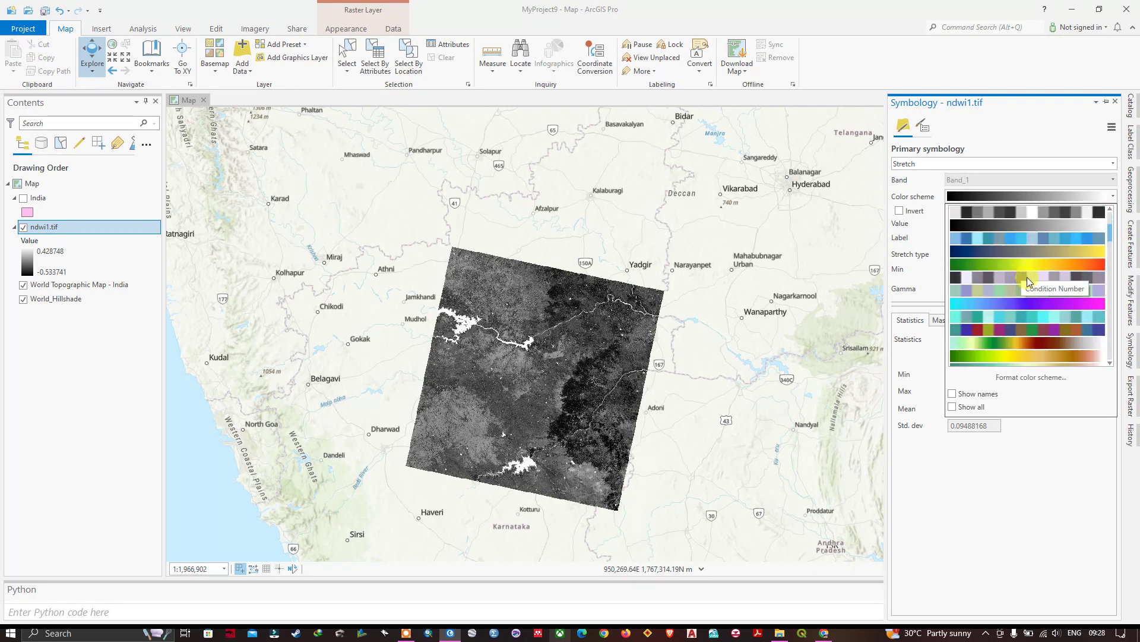
scroll(1028, 278, down, 3)
scroll(1028, 277, down, 6)
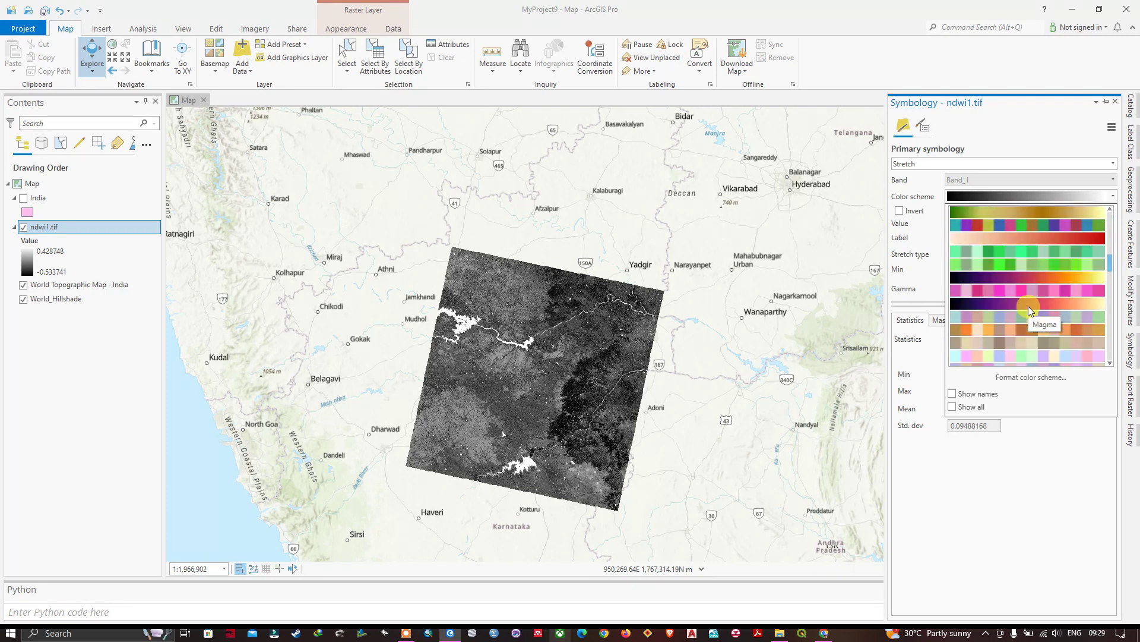
scroll(1029, 305, down, 3)
click(1025, 317)
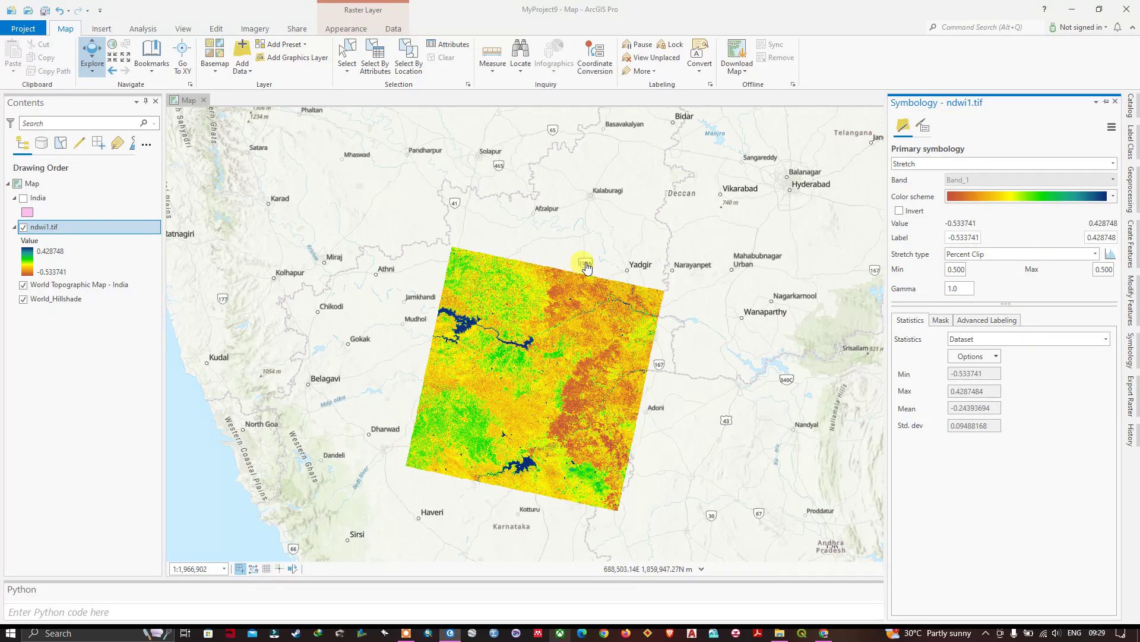
Zoom out until the whole tilted ndwi1.tif raster and surrounding basemap are visible.
scroll(498, 449, up, 1)
scroll(498, 449, up, 3)
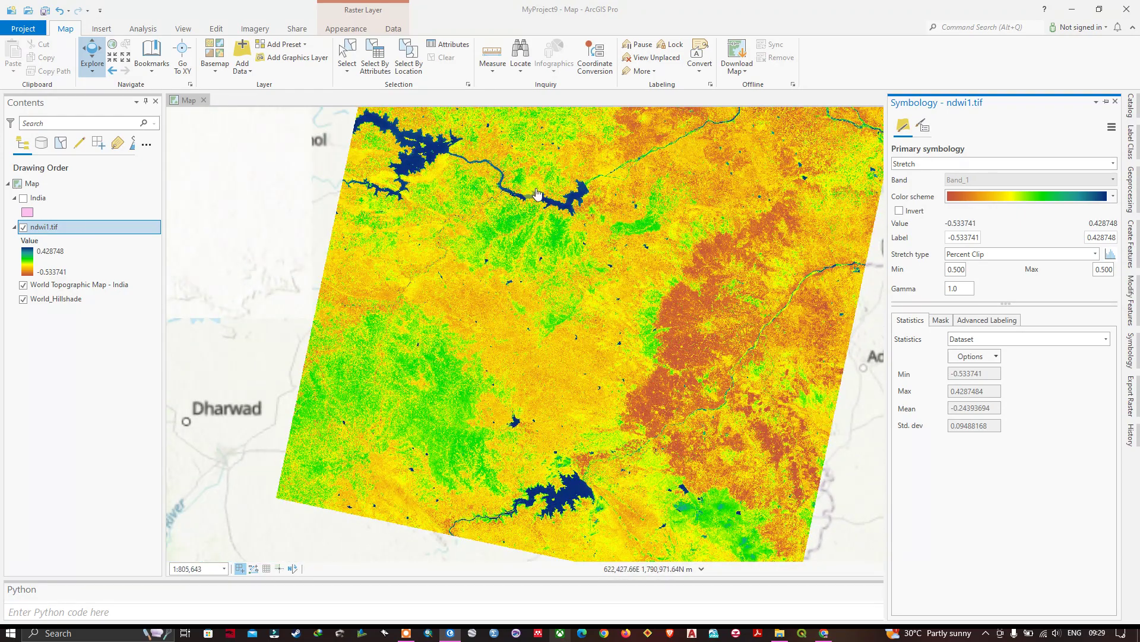
scroll(553, 195, up, 2)
scroll(553, 195, up, 6)
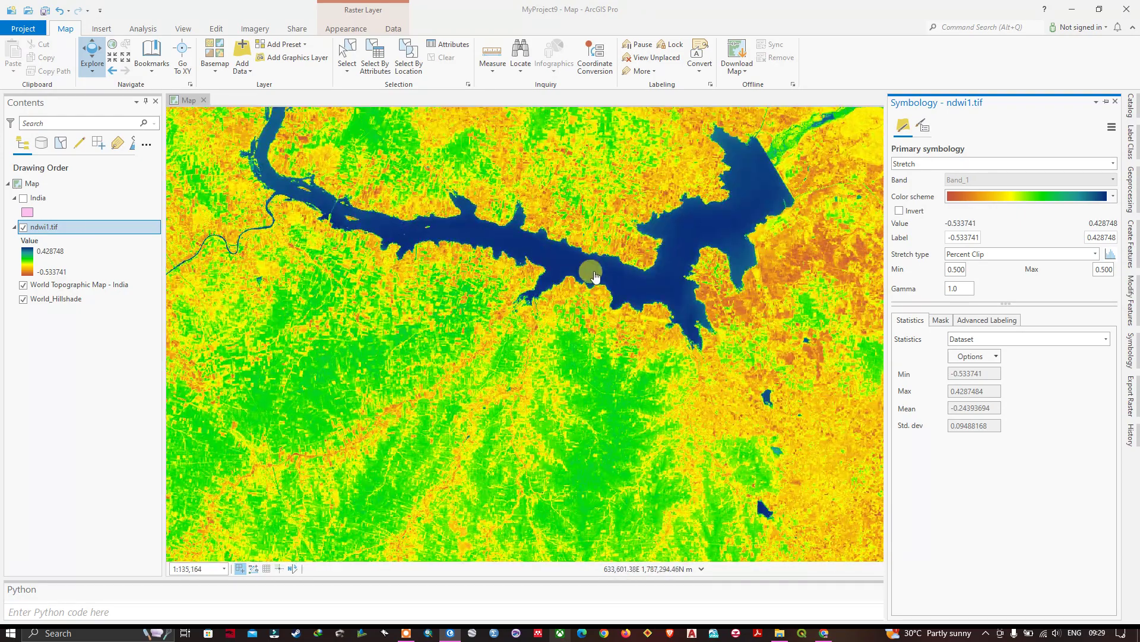
scroll(607, 293, down, 5)
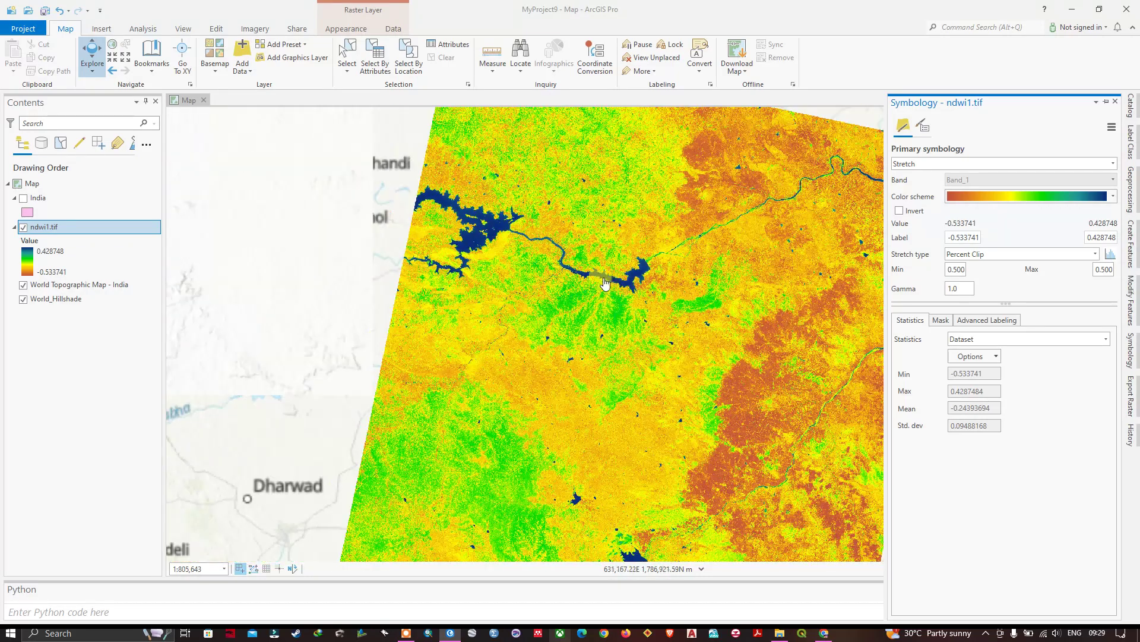
scroll(577, 284, down, 1)
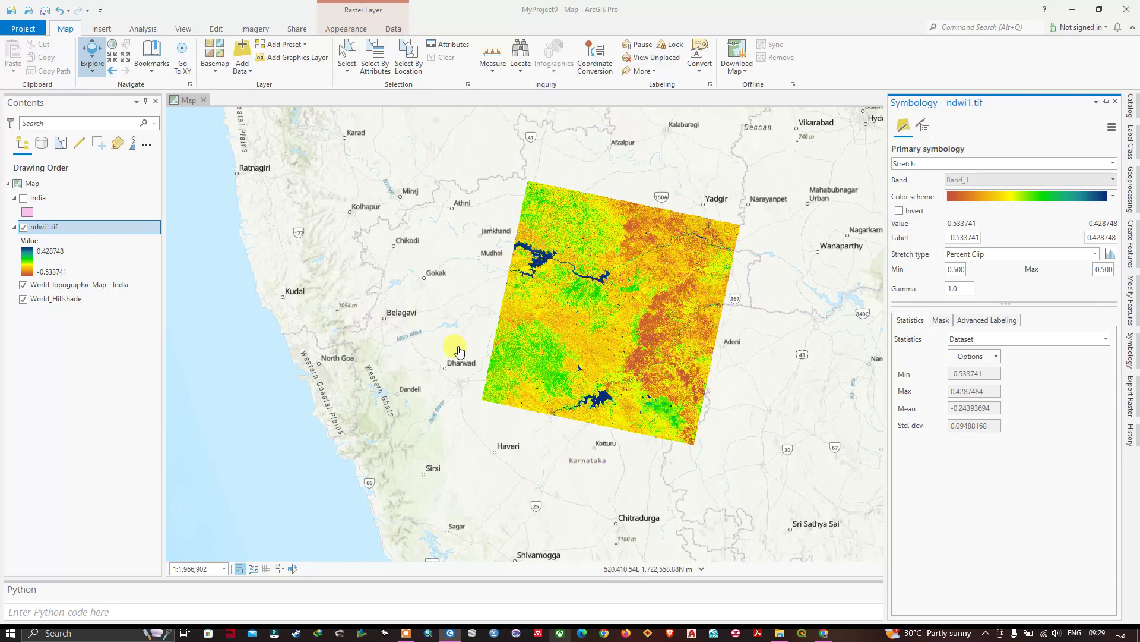
click(489, 364)
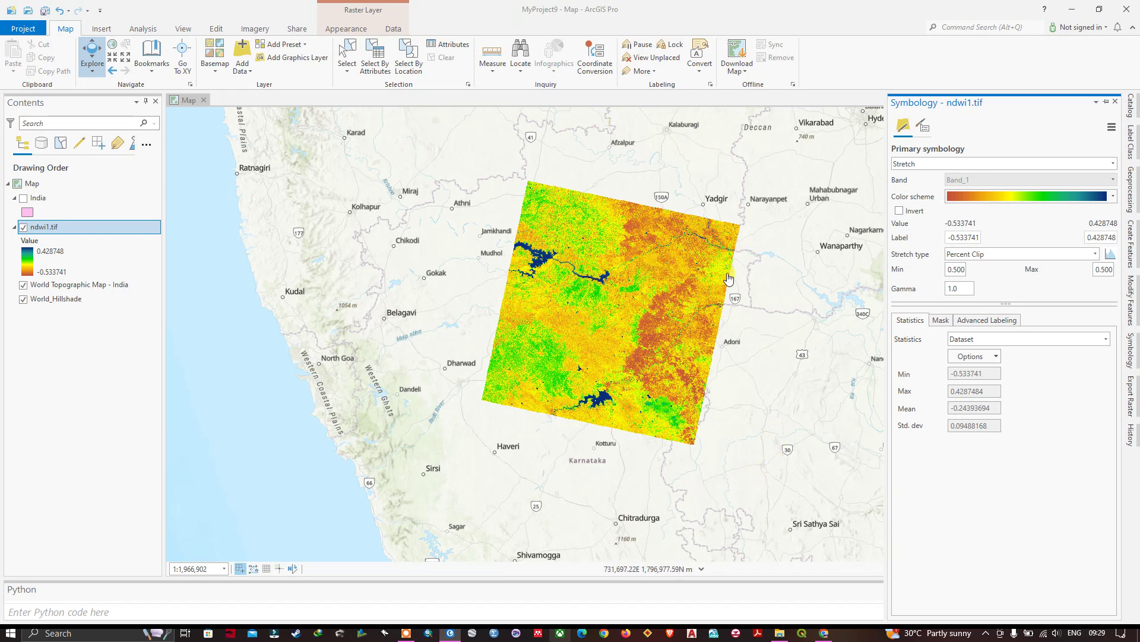
scroll(792, 277, up, 2)
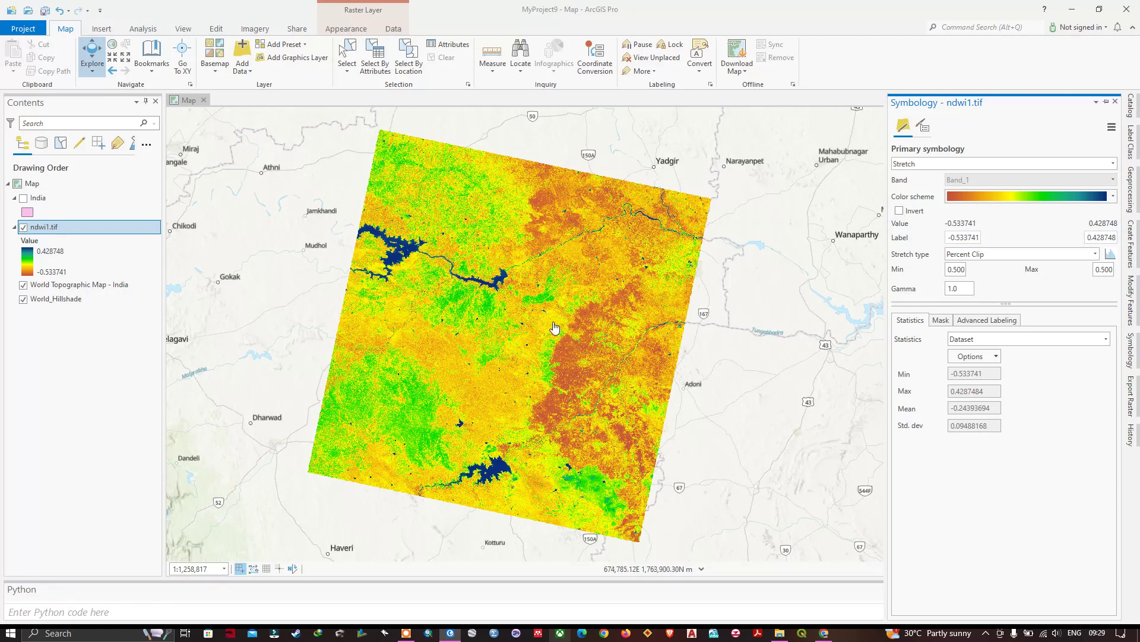
In Save As, create a new 'Project File' folder inside ArcGIS_Pro_Tutorials.
click(26, 28)
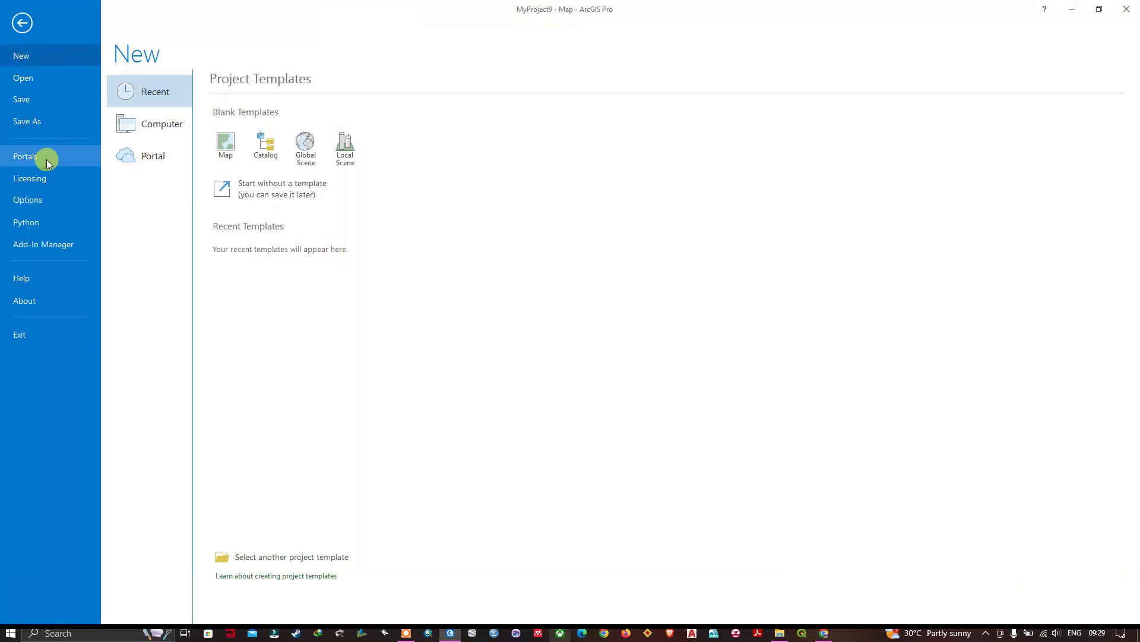
click(45, 120)
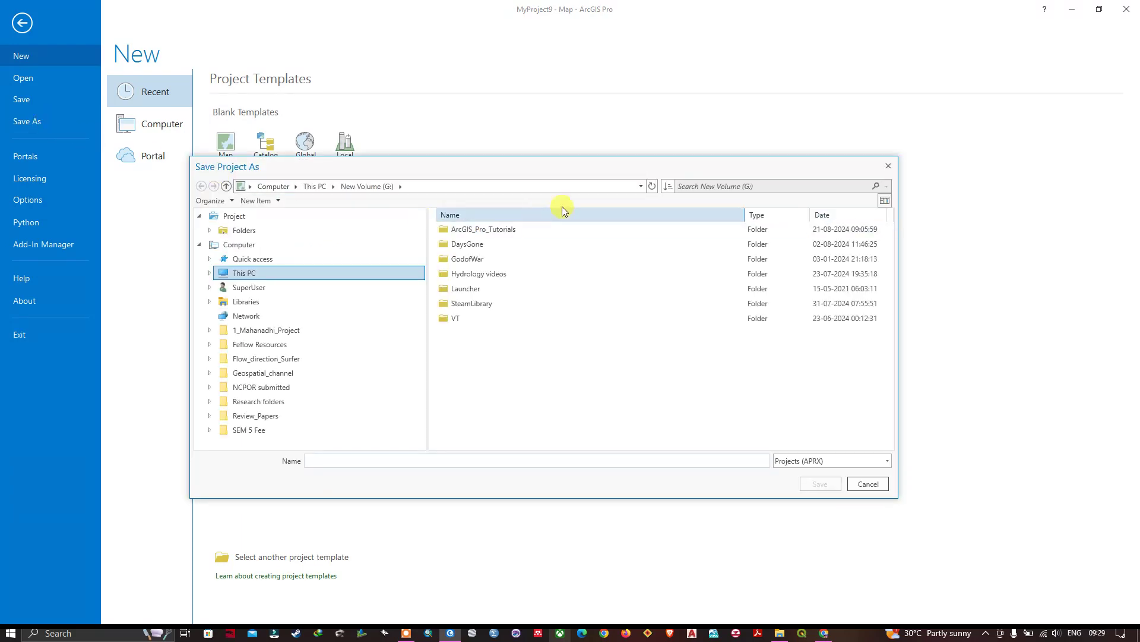
click(463, 233)
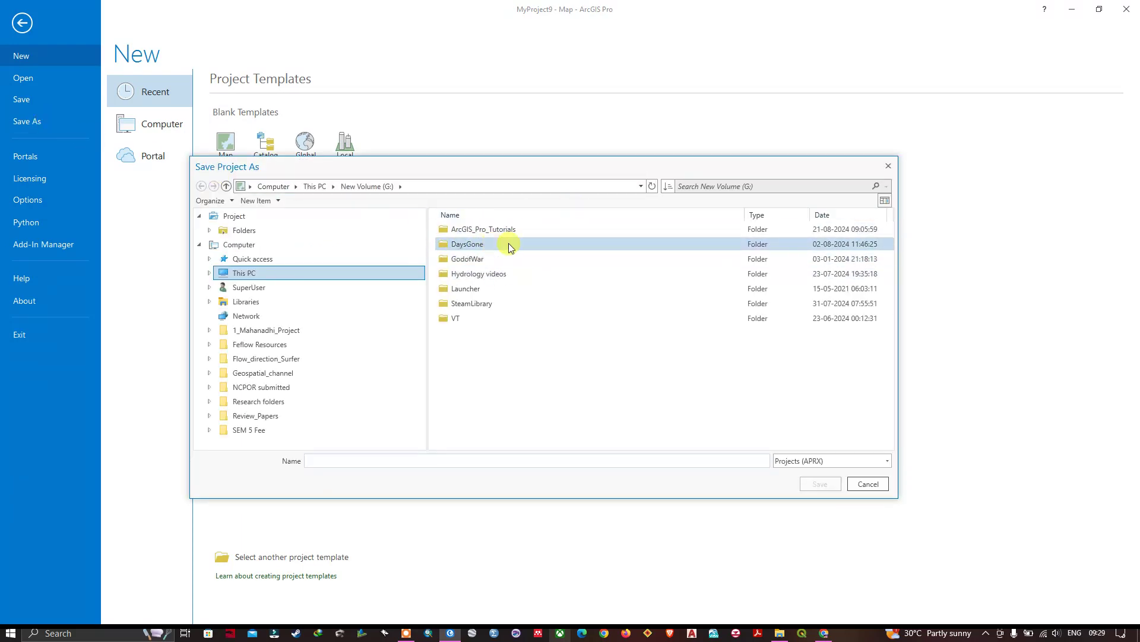
double_click(470, 232)
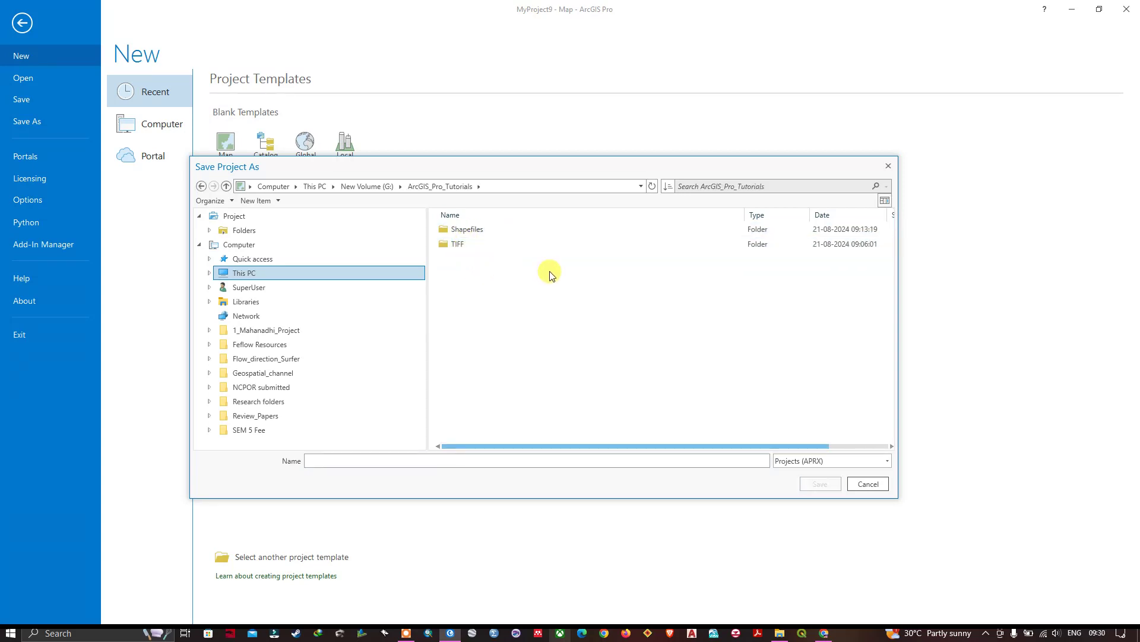
right_click(632, 307)
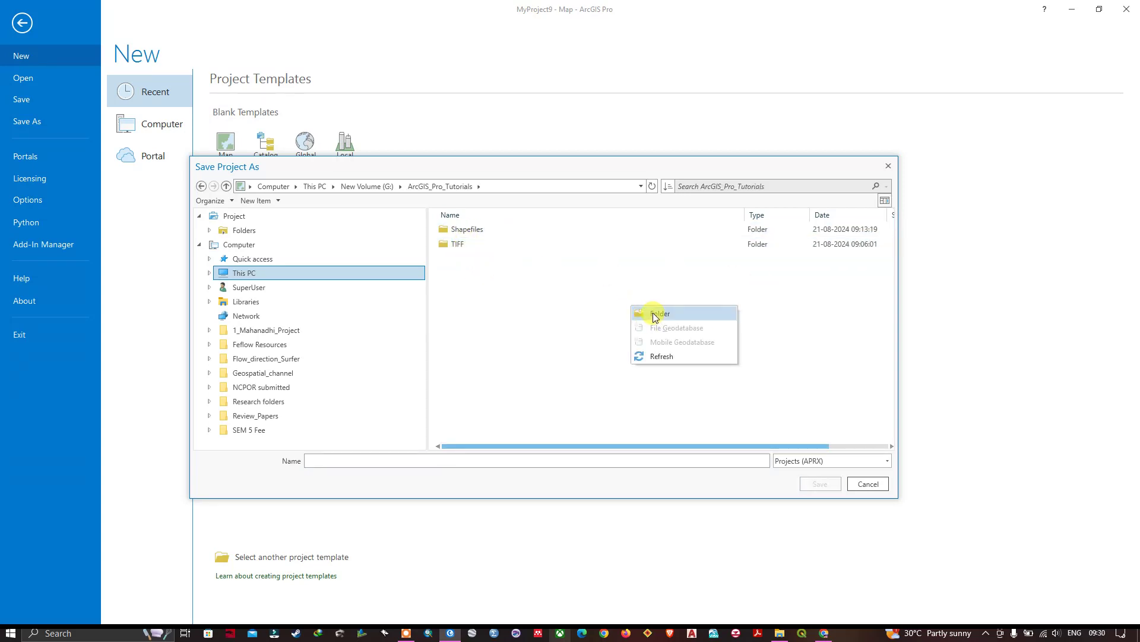
click(653, 313)
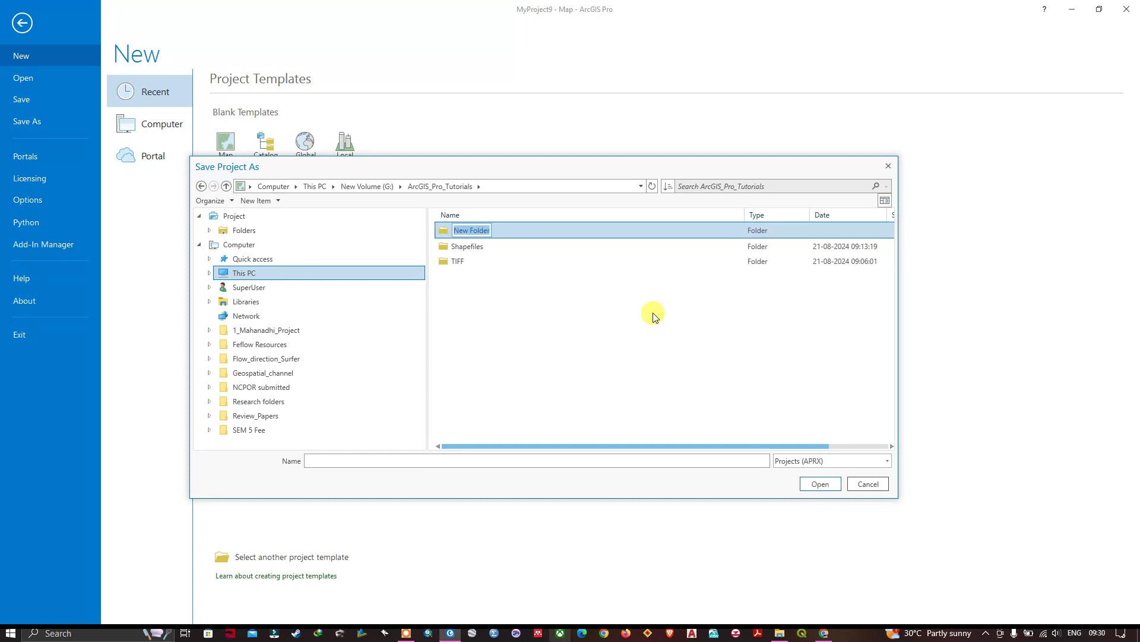
key(BackSpace)
text(Project File)
key(Return)
Save the project as NDWI in the Project File folder and close the map view.
double_click(486, 233)
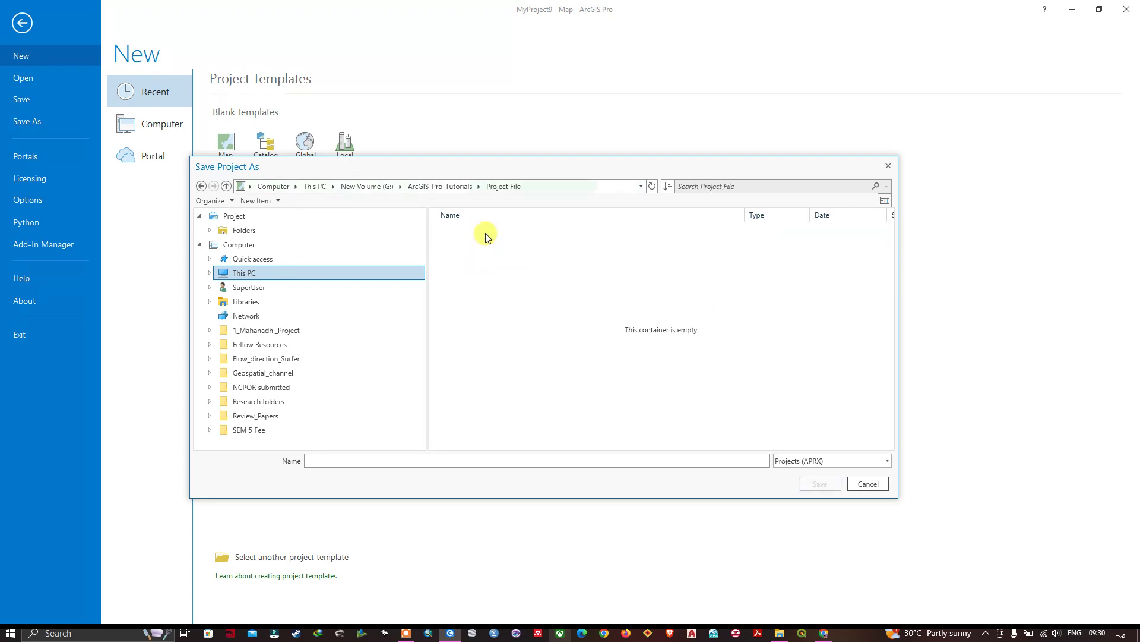
click(563, 458)
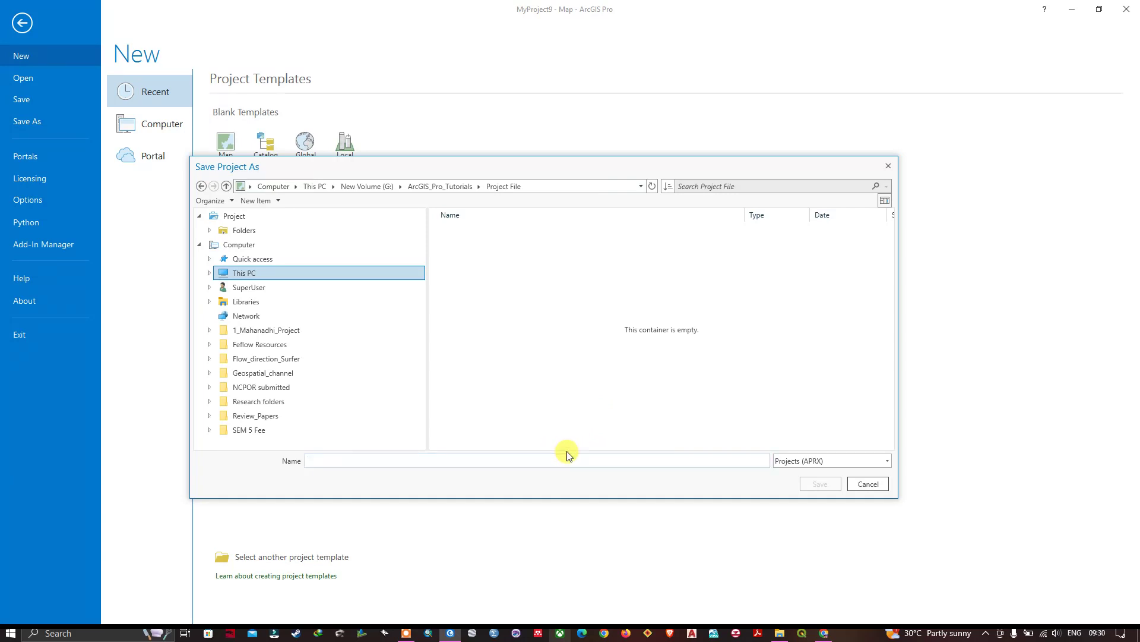
text(N)
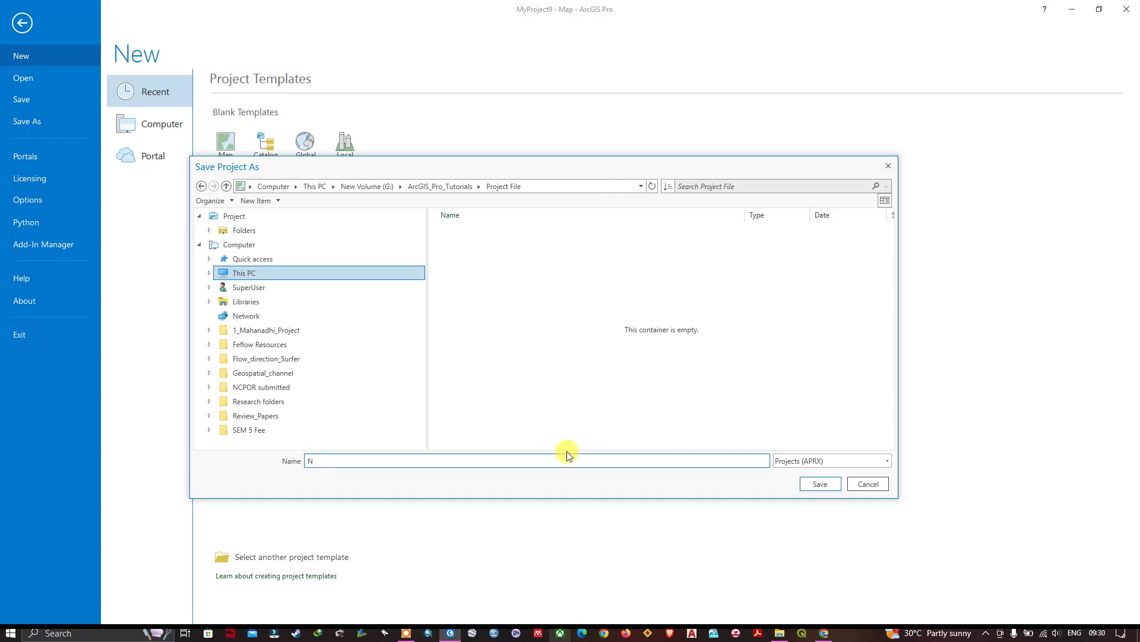
text(DWI)
click(824, 485)
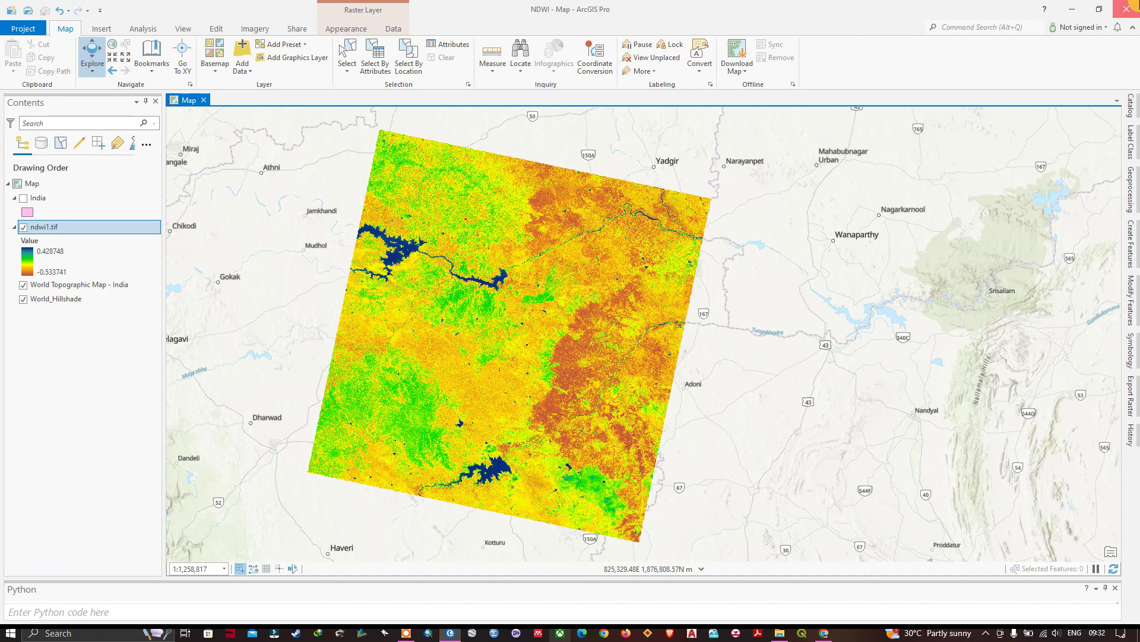
key(ctrl+F4)
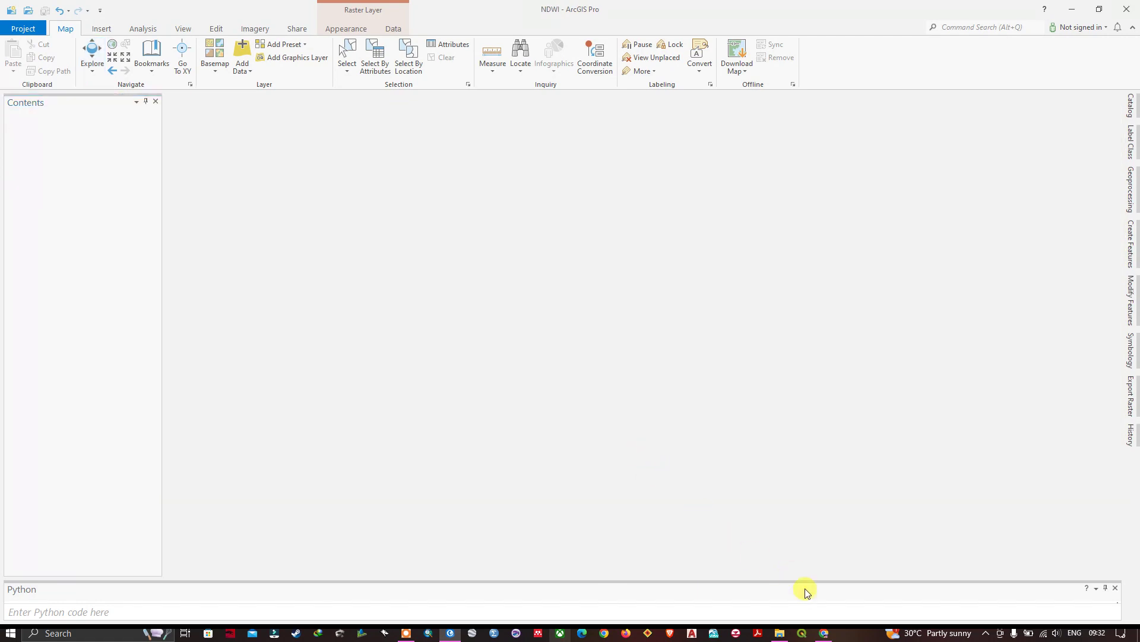
In File Explorer, browse to G:\ArcGIS_Pro_Tutorials\Project File and select the NDWI project file.
click(781, 632)
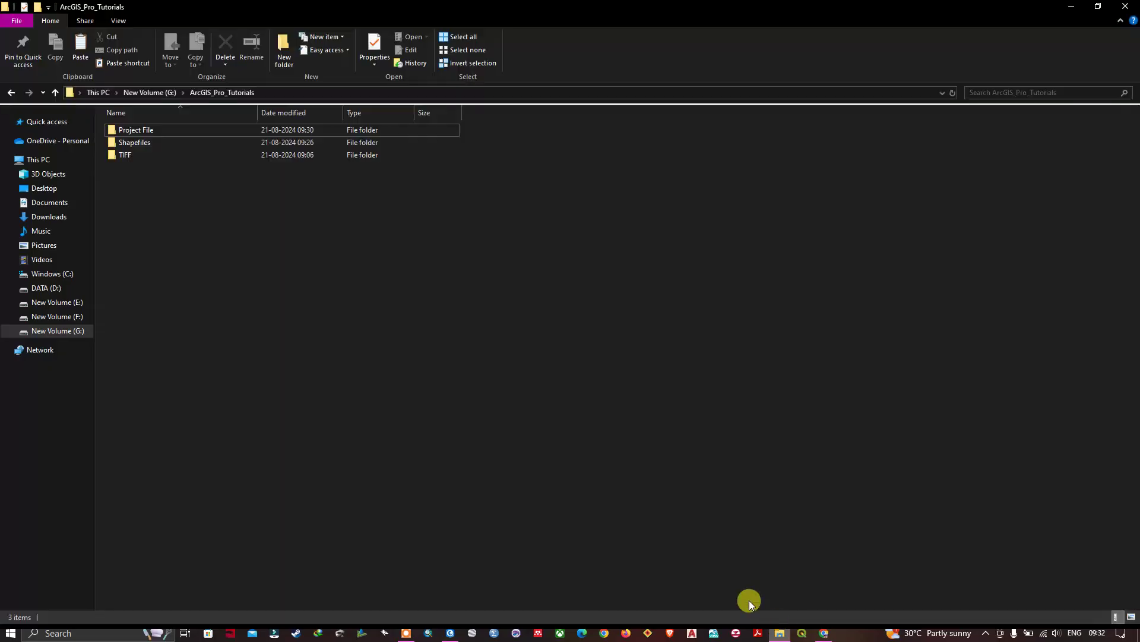
right_click(488, 267)
click(517, 316)
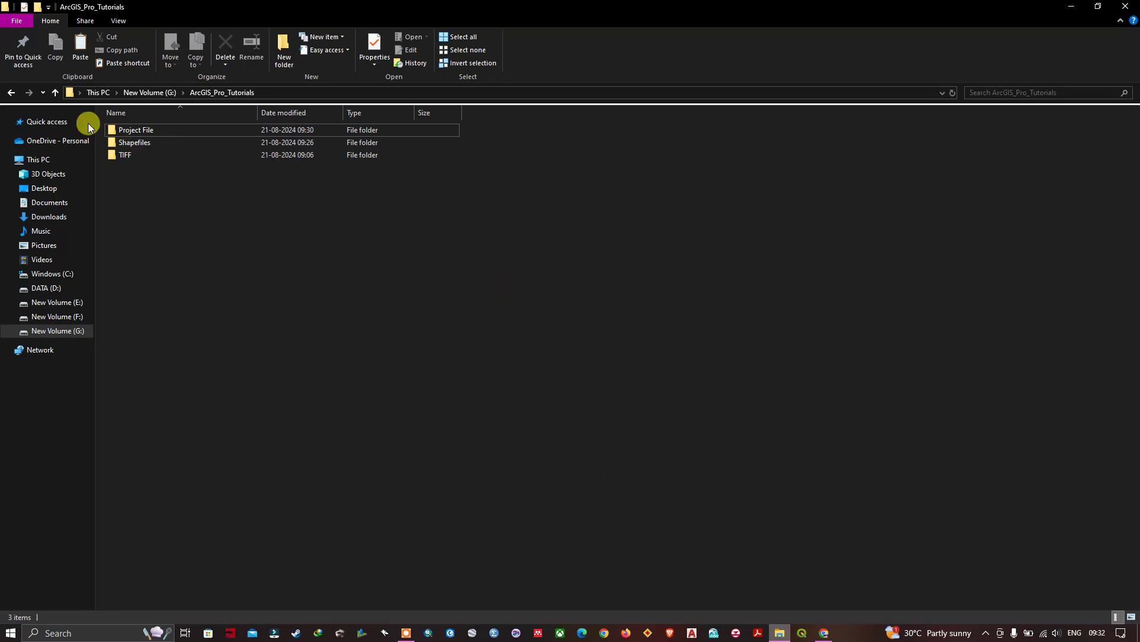
click(58, 94)
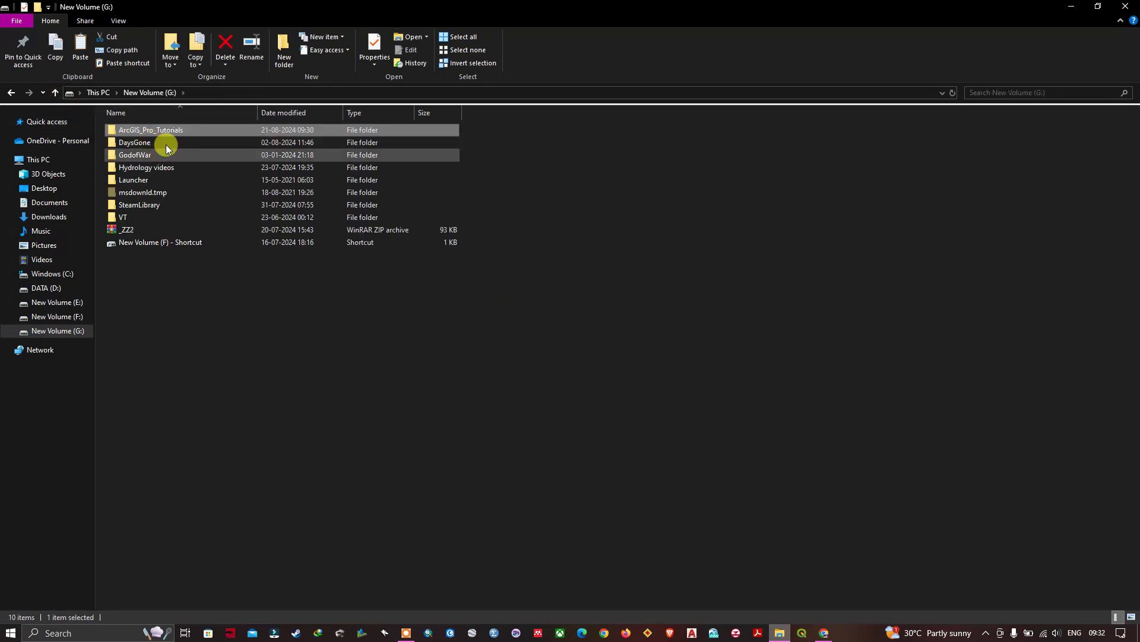
double_click(172, 132)
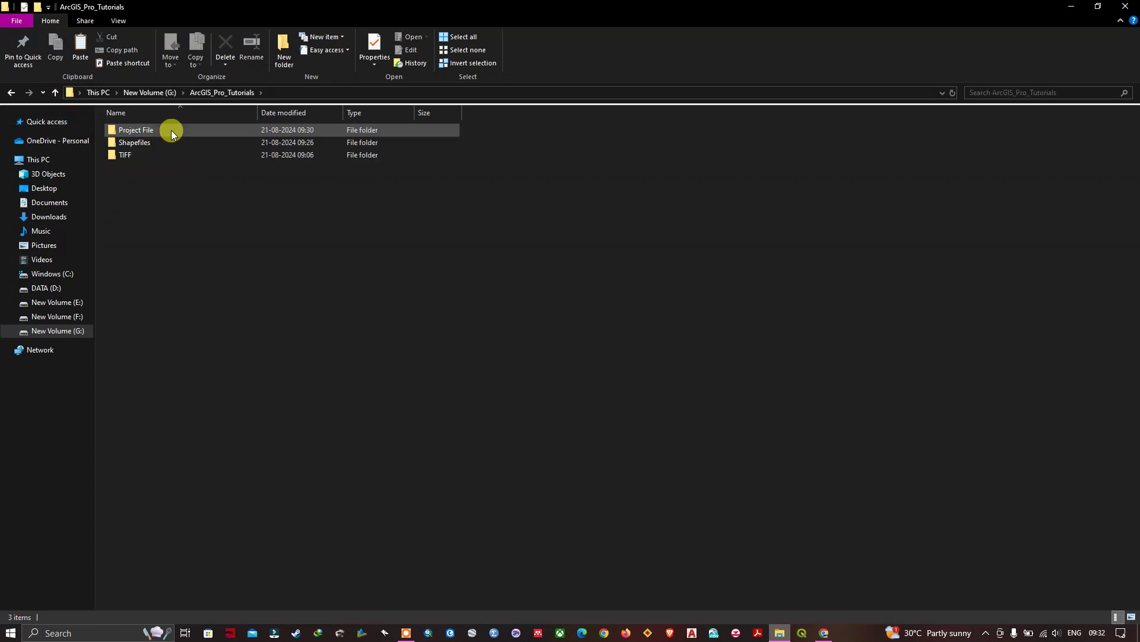
double_click(156, 132)
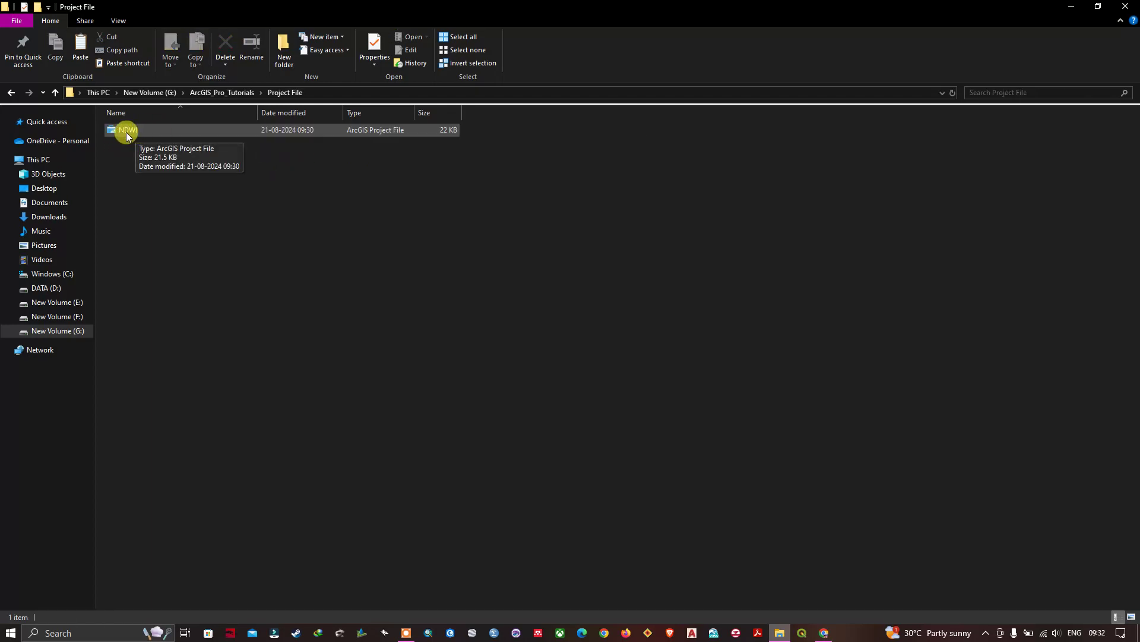
ctrl+scroll(121, 137, up, 1)
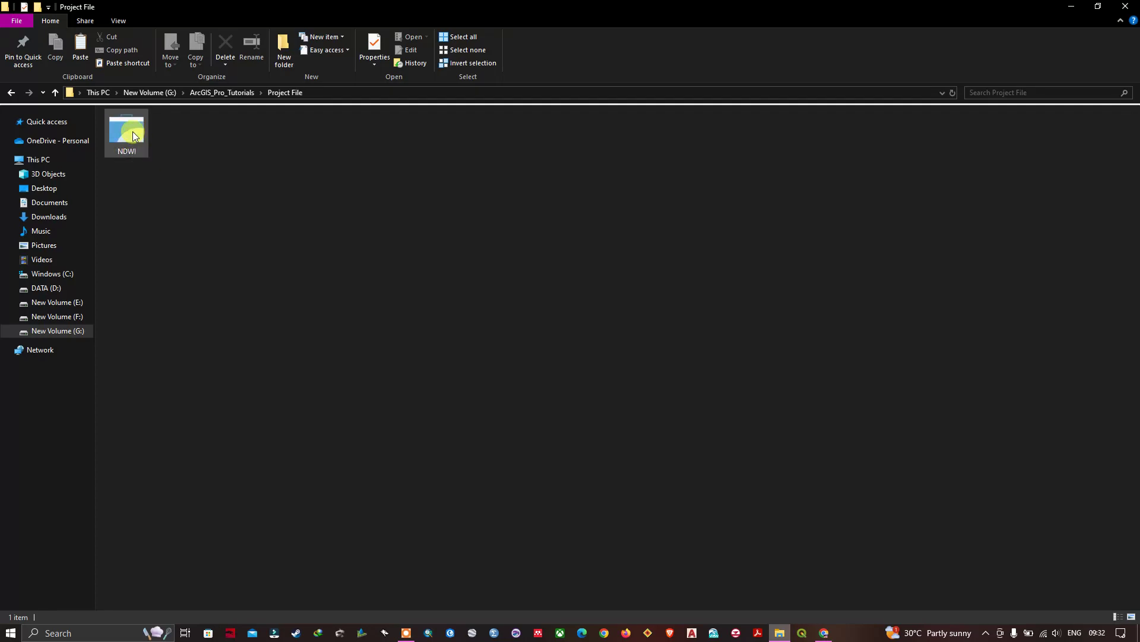
right_click(260, 169)
click(283, 215)
click(130, 134)
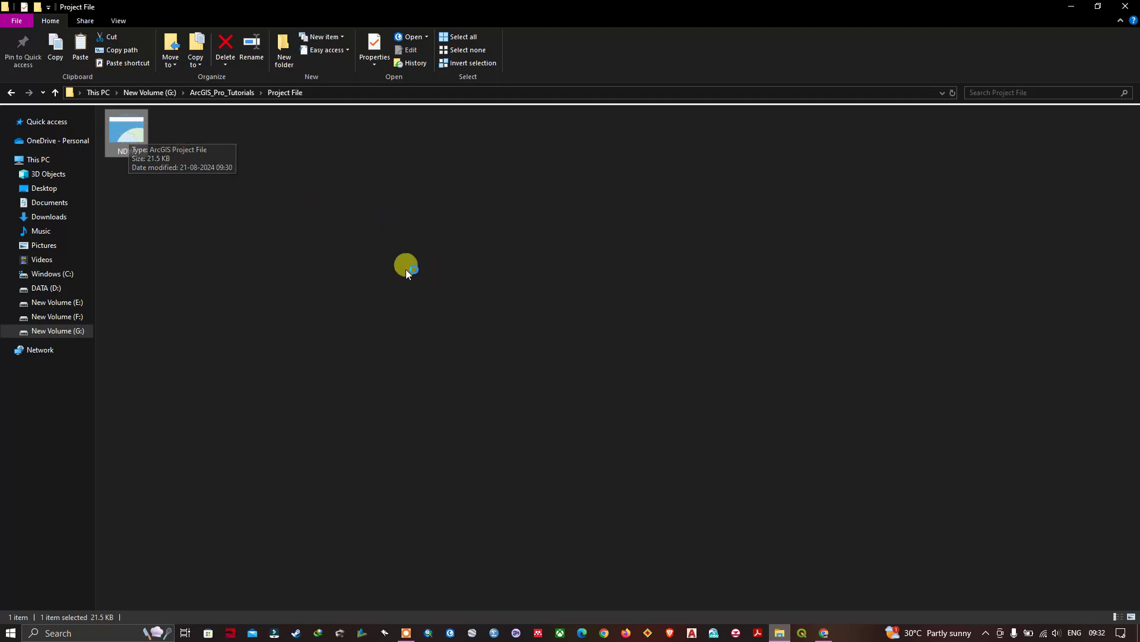
Open the selected NDWI.aprx from File Explorer in ArcGIS Pro.
key(Return)
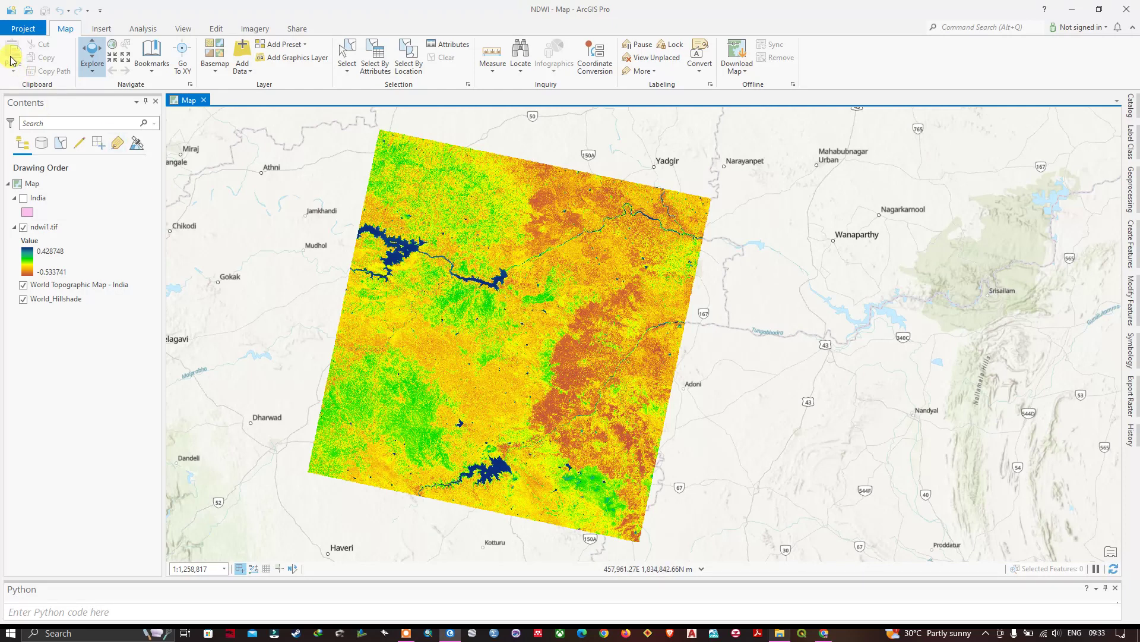
Open NDWI.aprx from New Volume (G:) > ArcGIS_Pro_Tutorials > Project File via Quick Access Open.
click(29, 12)
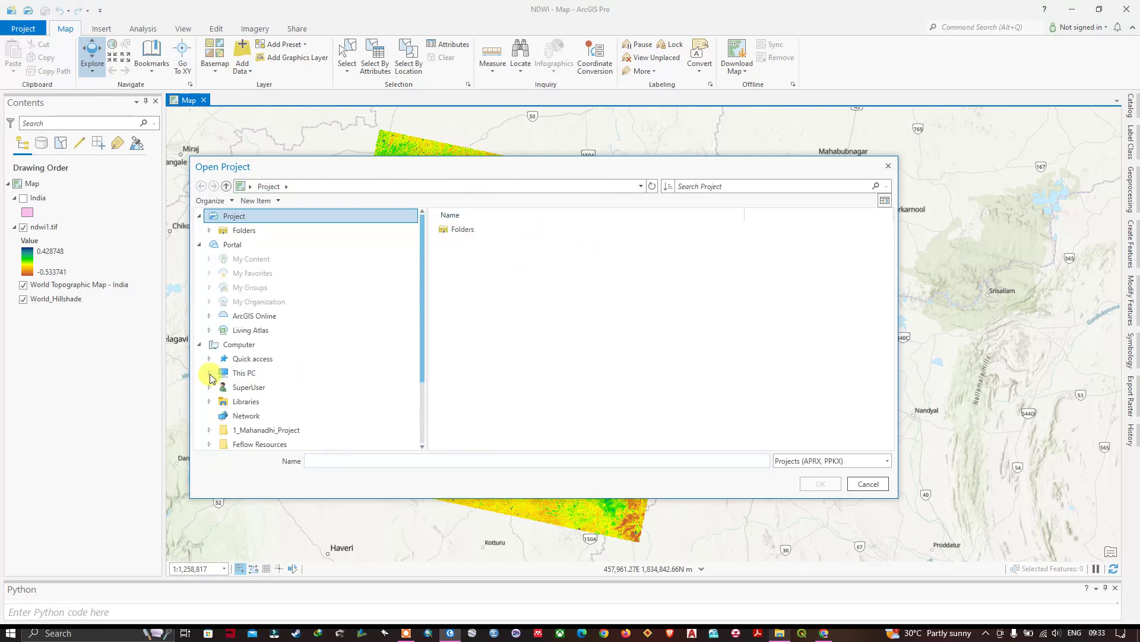
click(210, 373)
scroll(237, 385, down, 4)
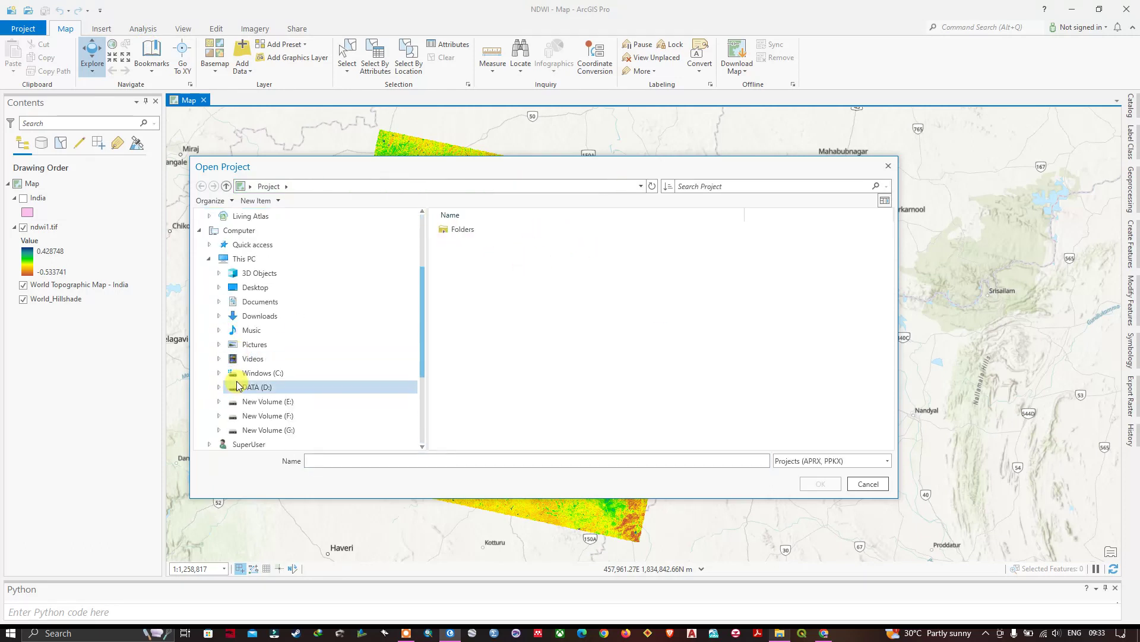
click(273, 432)
double_click(496, 230)
double_click(466, 232)
click(458, 247)
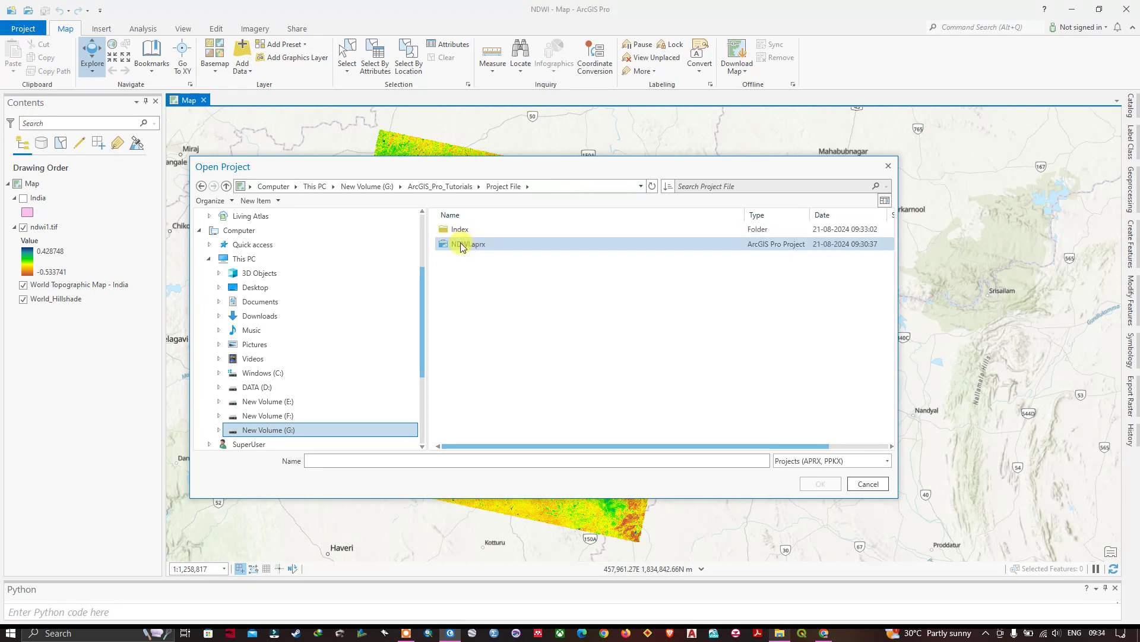
click(461, 247)
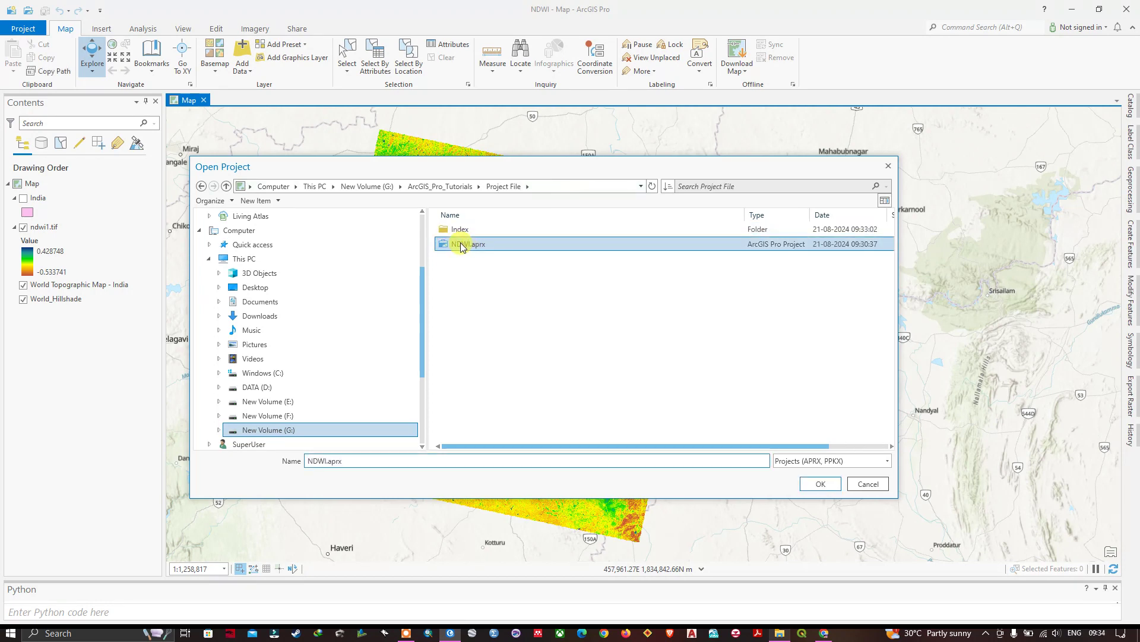
click(823, 486)
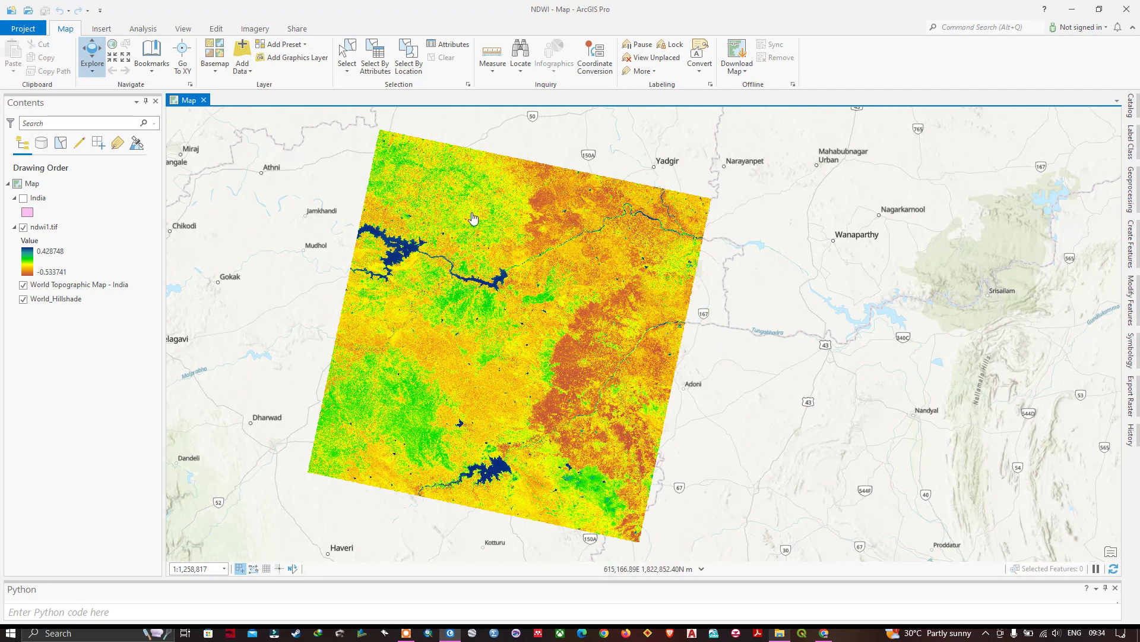
Minimise ArcGIS Pro and launch a new ArcGIS Pro session from the taskbar.
click(1072, 9)
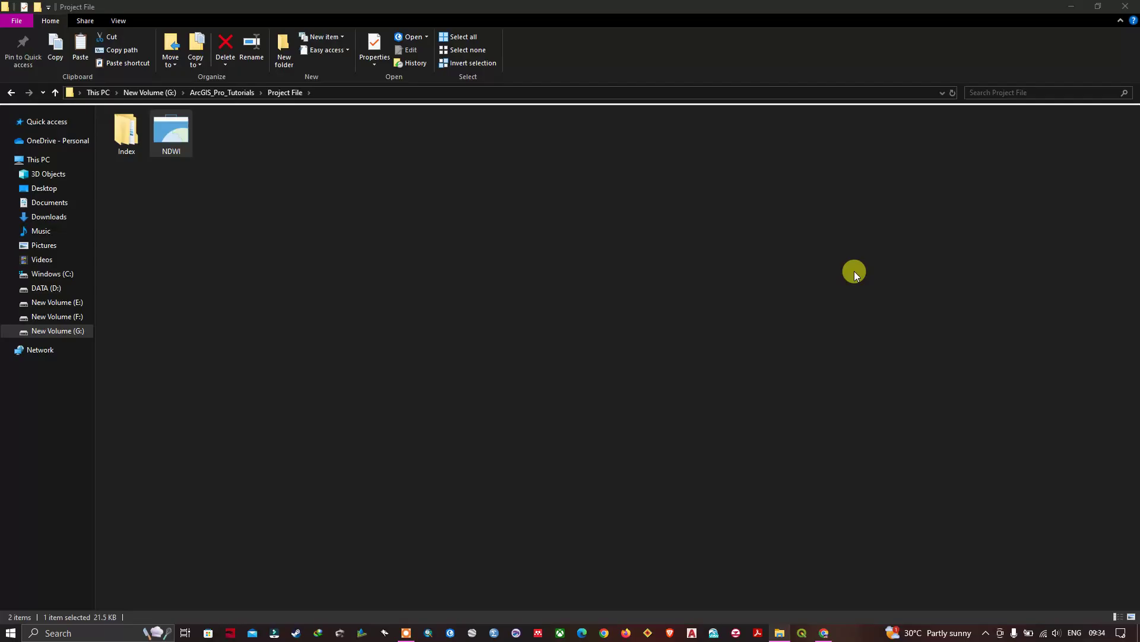
click(451, 631)
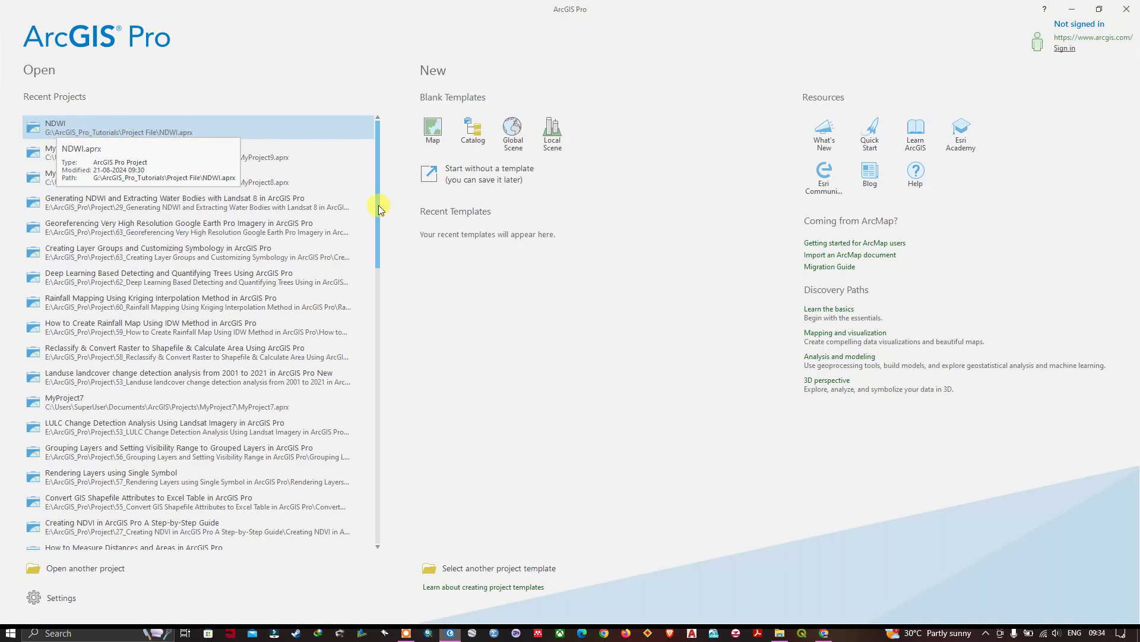
Open NDWI from the Recent Projects list on the start page.
click(195, 130)
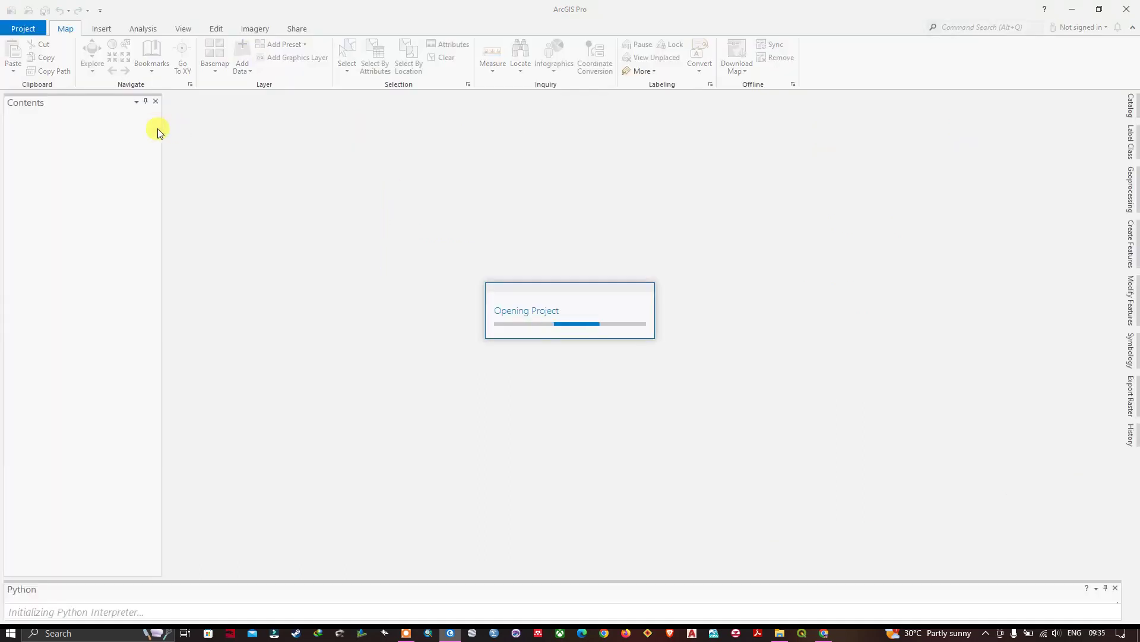